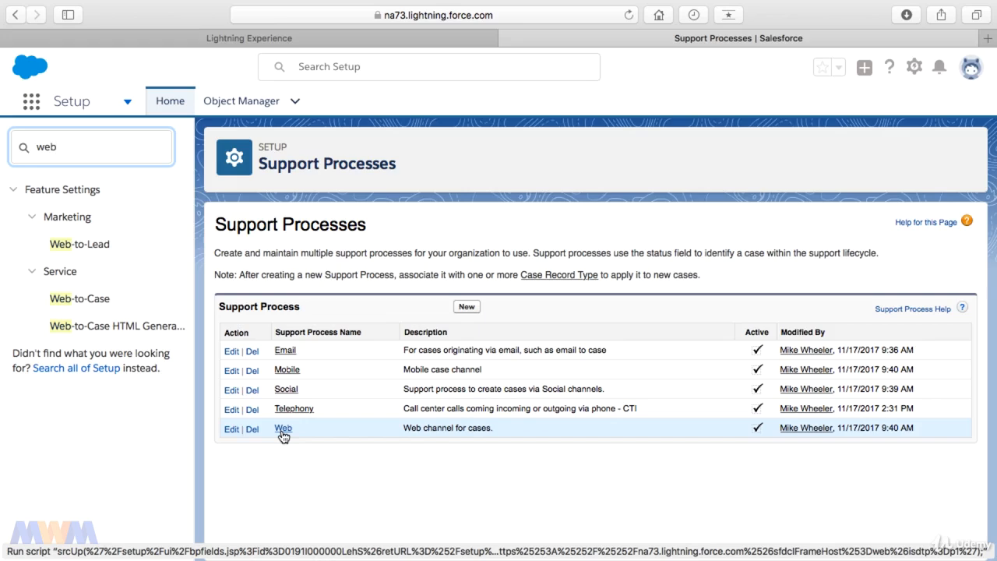
Review the Web support process's statuses: New (default), Working, Escalated and Closed.
{"action": "left_click", "coordinate": [283, 430]}
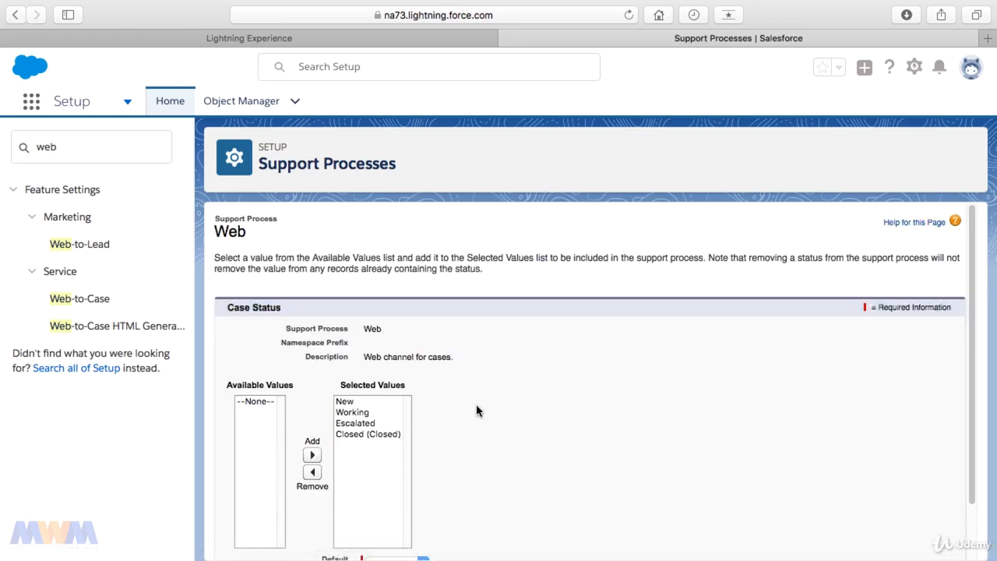
{"action": "scroll", "coordinate": [475, 412], "scroll_direction": "down", "scroll_amount": 2}
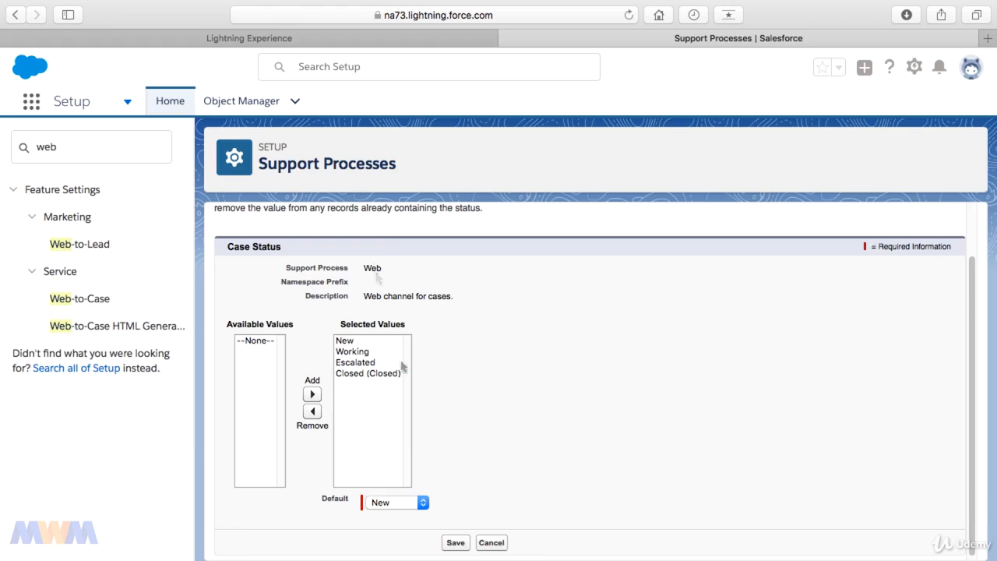
{"action": "double_click", "coordinate": [67, 147]}
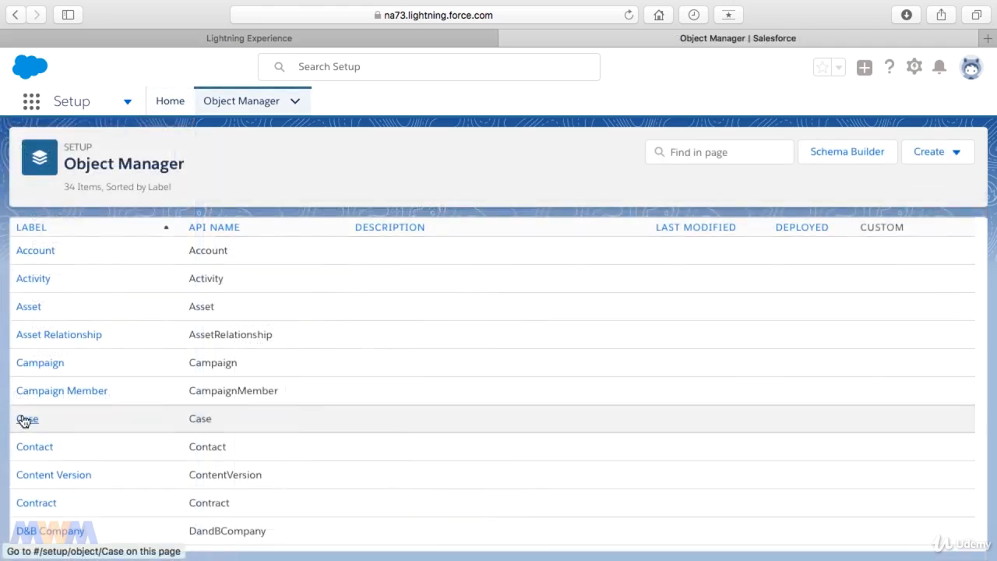
Open the Case object's Status field from Fields & Relationships in Object Manager.
{"action": "left_click", "coordinate": [26, 419]}
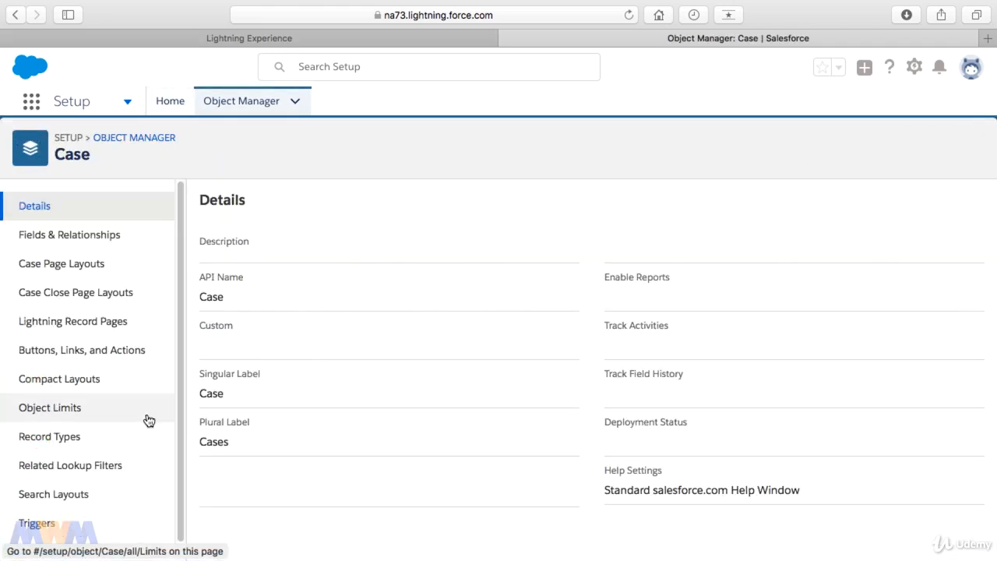
{"action": "left_click", "coordinate": [95, 234]}
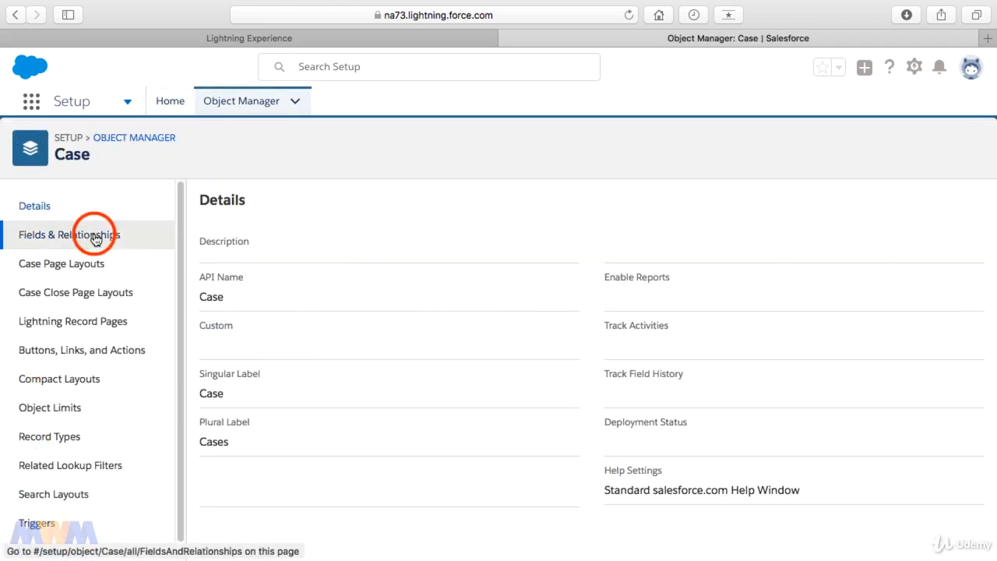
{"action": "scroll", "coordinate": [507, 347], "scroll_direction": "down", "scroll_amount": 5}
{"action": "scroll", "coordinate": [507, 351], "scroll_direction": "down", "scroll_amount": 5}
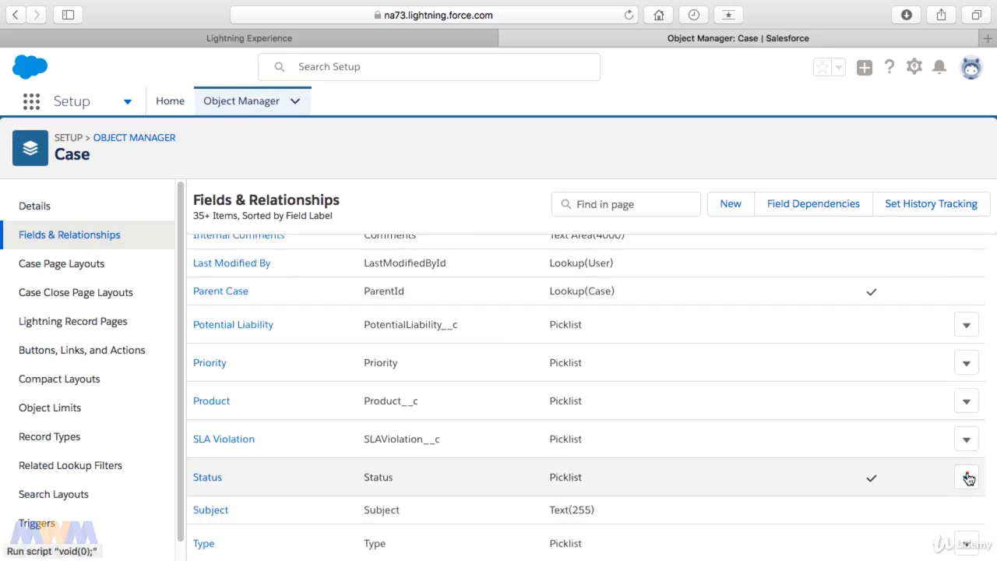
{"action": "left_click", "coordinate": [967, 477]}
{"action": "left_click", "coordinate": [928, 507]}
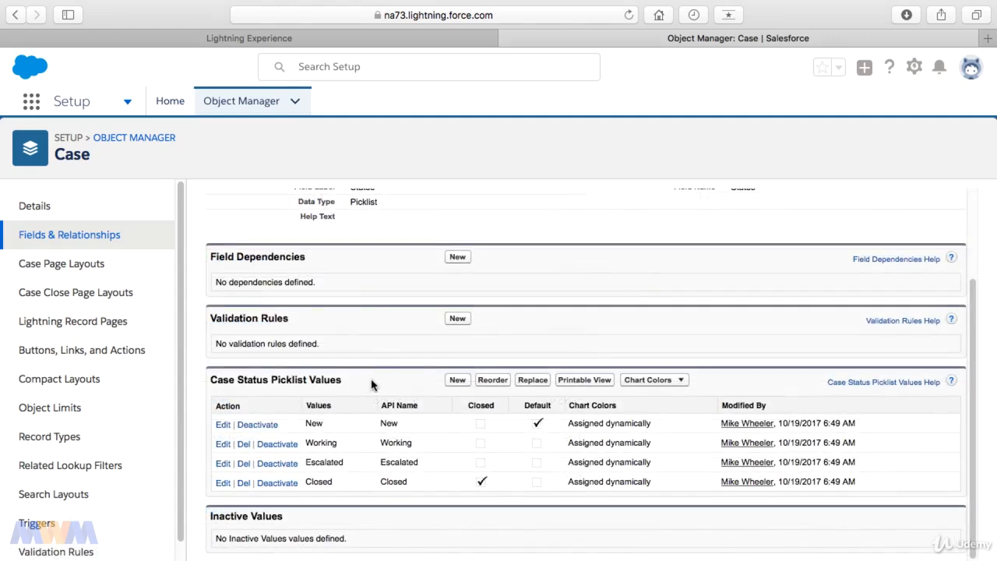
Add 'Submitted' as a Case Status value for the Web support process and save it.
{"action": "left_click", "coordinate": [457, 382]}
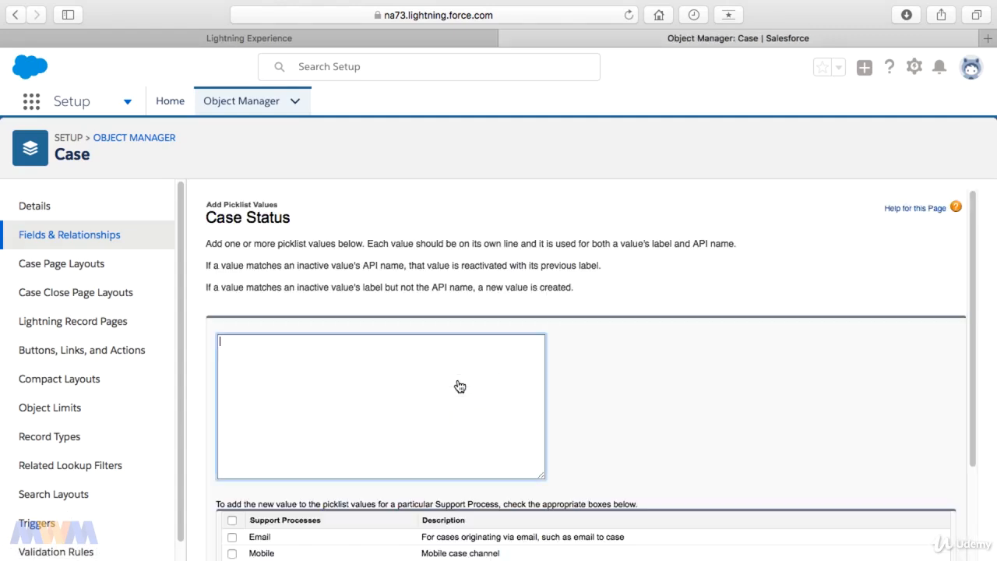
{"action": "type", "text": "Submitted"}
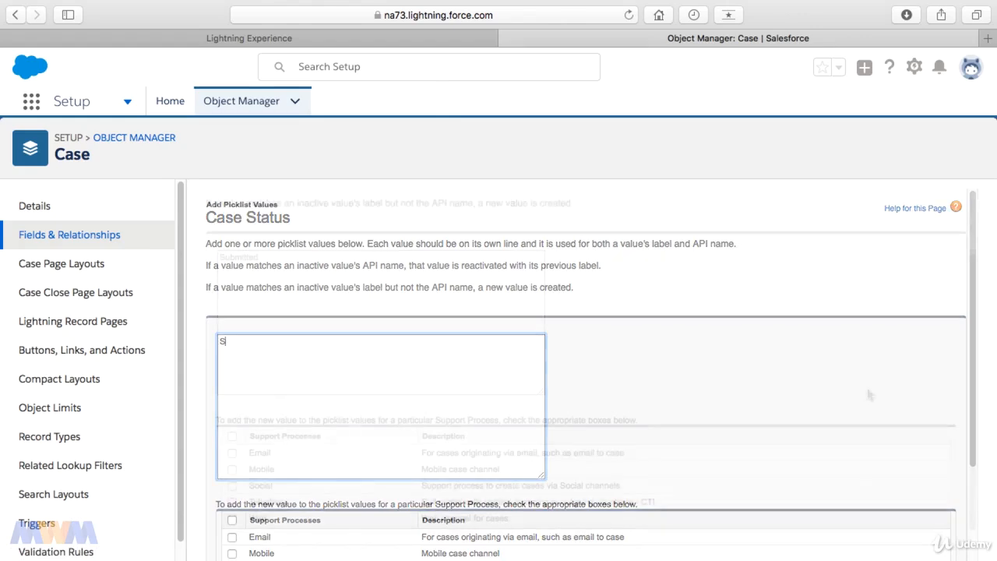
{"action": "scroll", "coordinate": [519, 468], "scroll_direction": "down", "scroll_amount": 3}
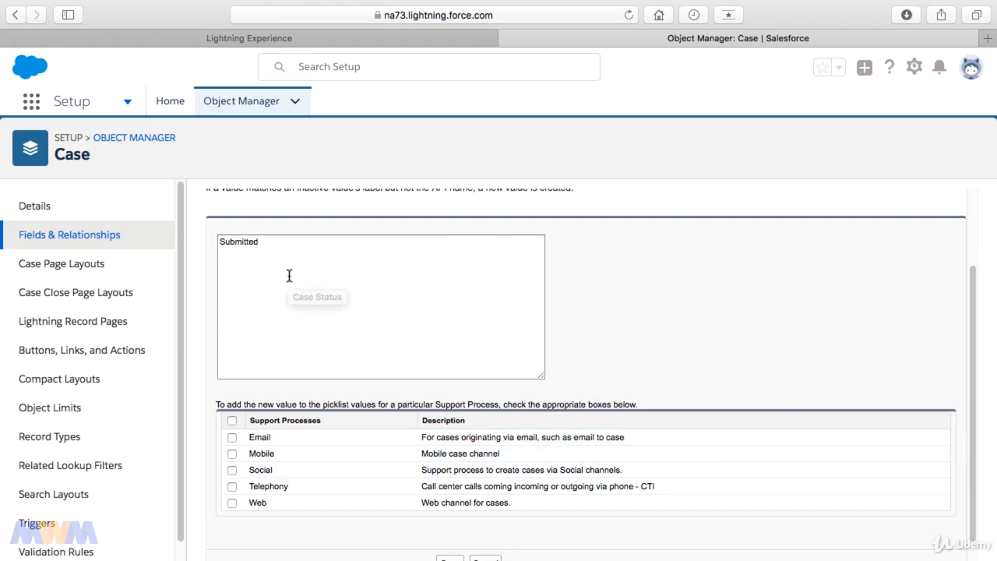
{"action": "left_click", "coordinate": [231, 503]}
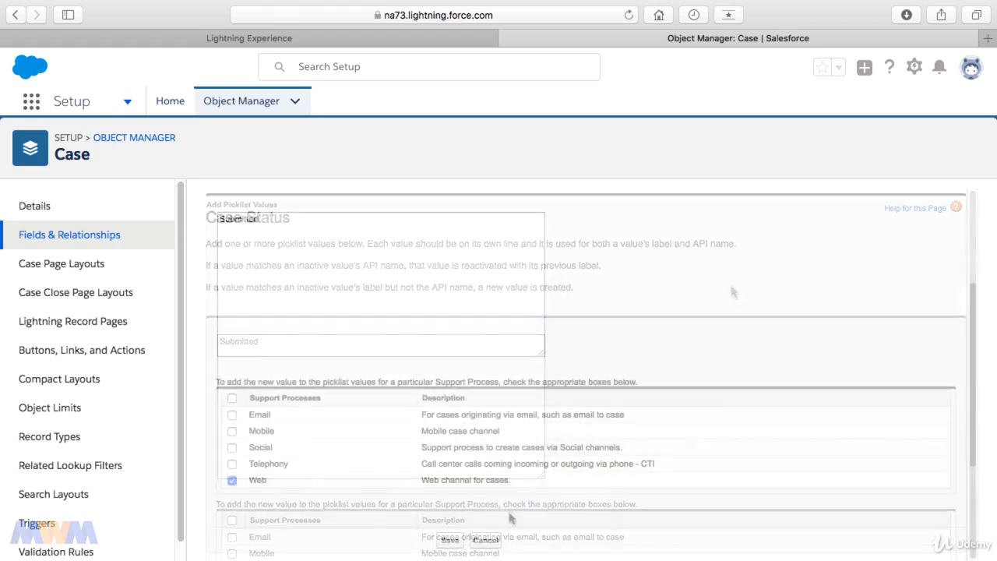
{"action": "left_click", "coordinate": [451, 539]}
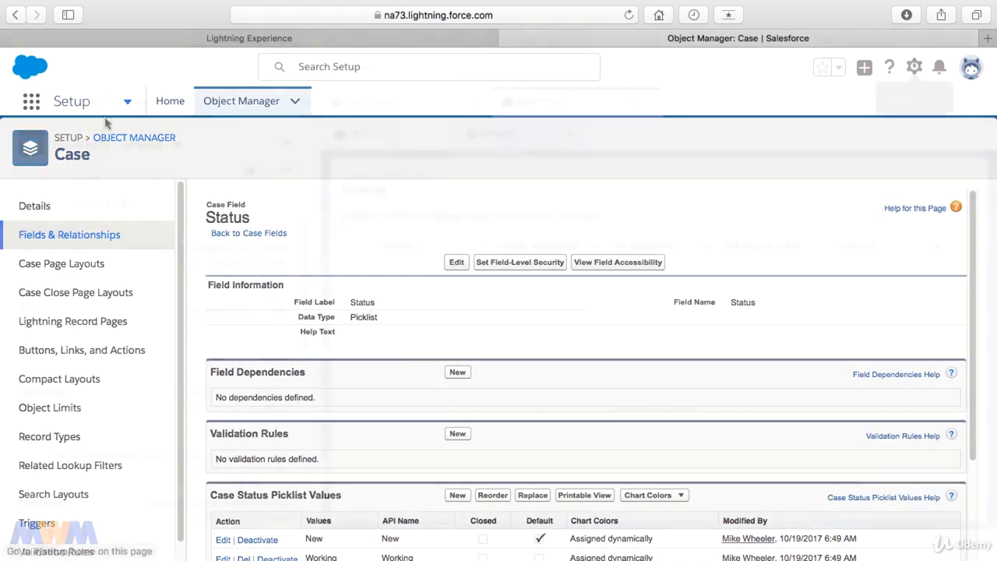
Open Setup in a new tab and find Web-to-Case settings with Quick Find 'web'.
{"action": "left_click", "coordinate": [914, 67]}
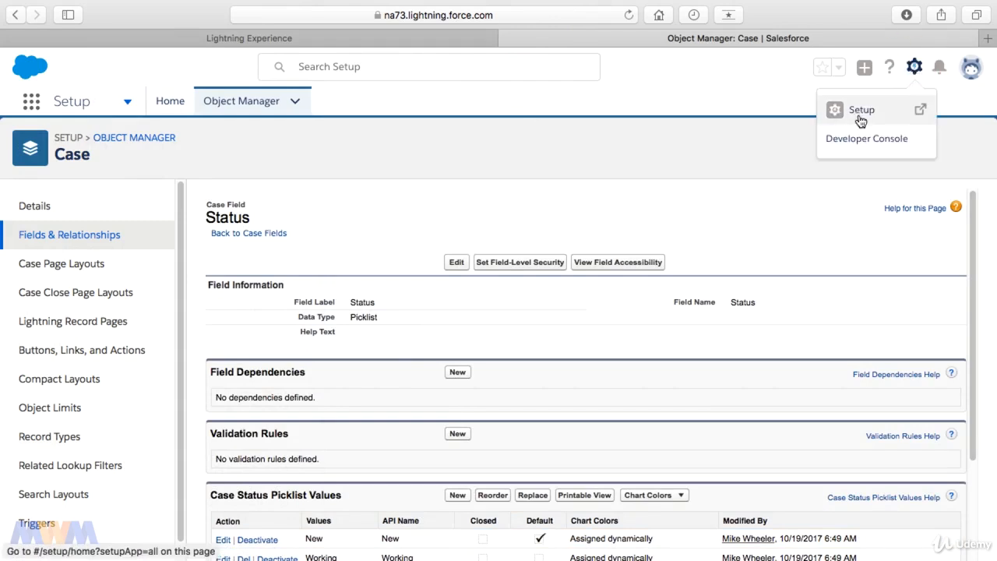
{"action": "left_click", "coordinate": [860, 113]}
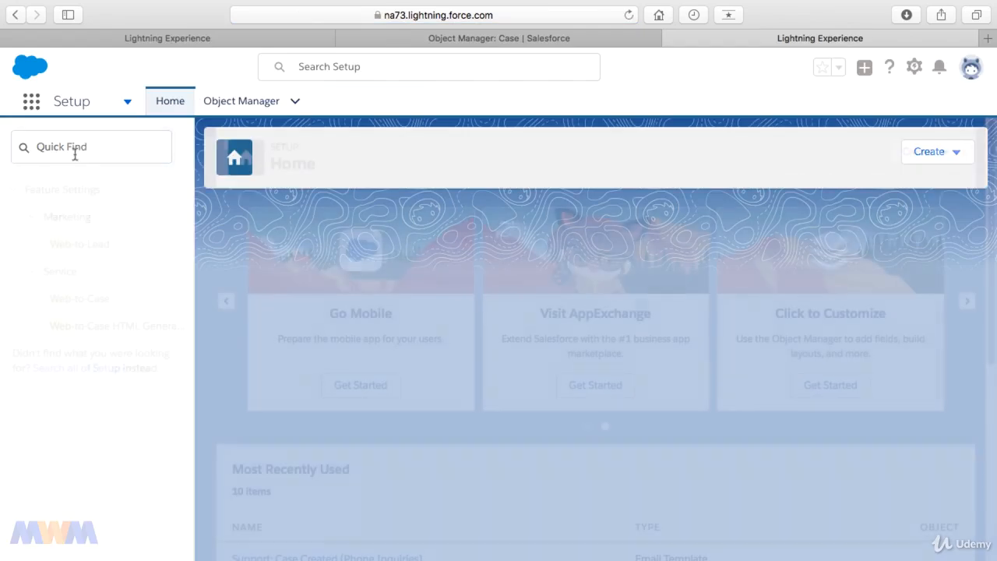
{"action": "left_click", "coordinate": [74, 149]}
{"action": "type", "text": "web"}
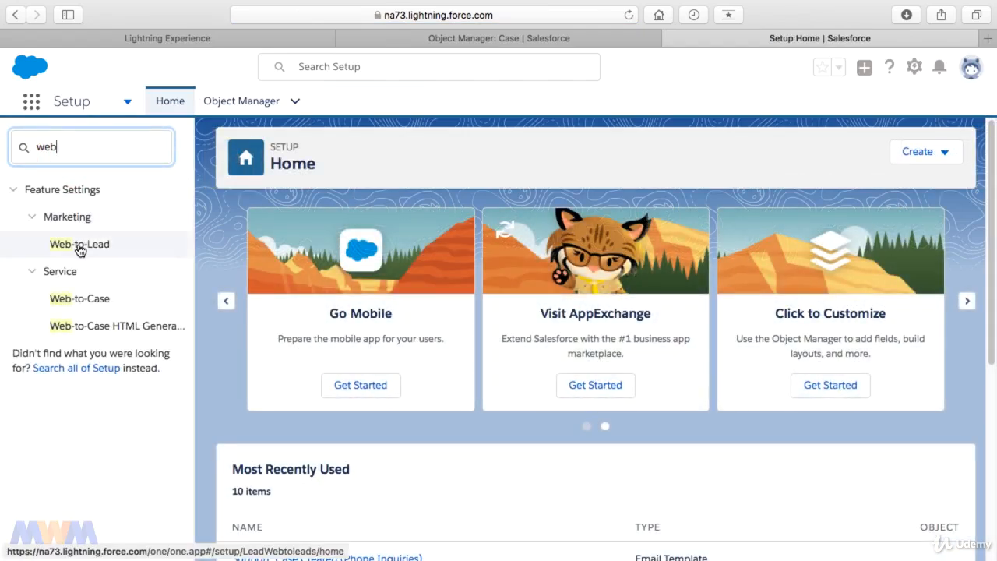
{"action": "left_click", "coordinate": [87, 303]}
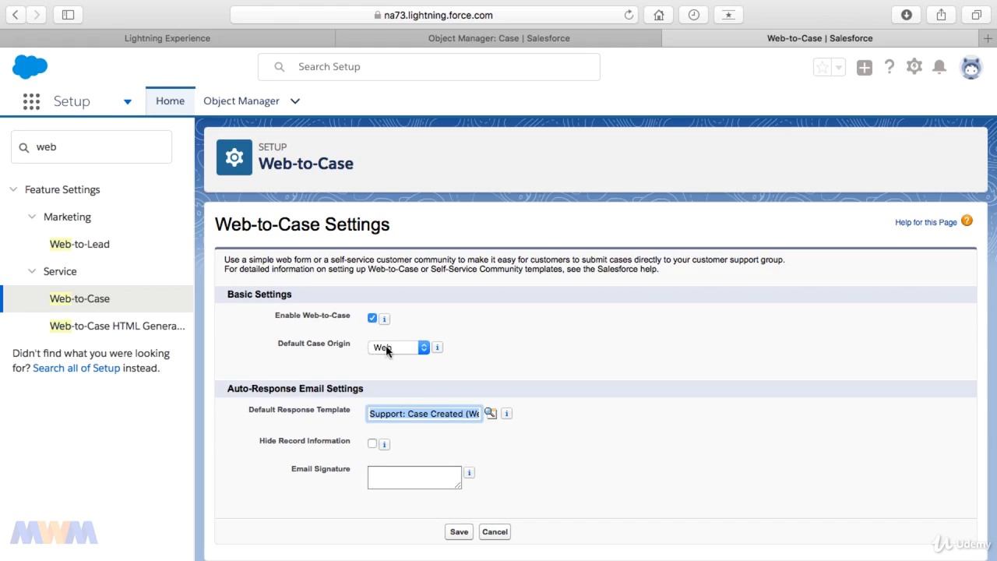
Save Web-to-Case enabled, origin Web, with the Support: Case Created (Web Inquiries) template.
{"action": "left_click", "coordinate": [315, 417]}
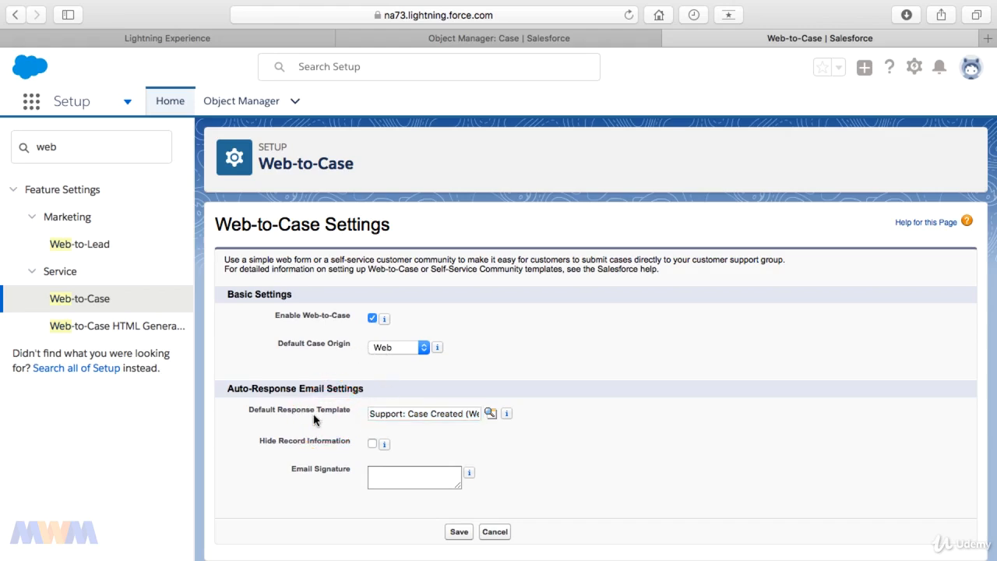
{"action": "left_click", "coordinate": [394, 415]}
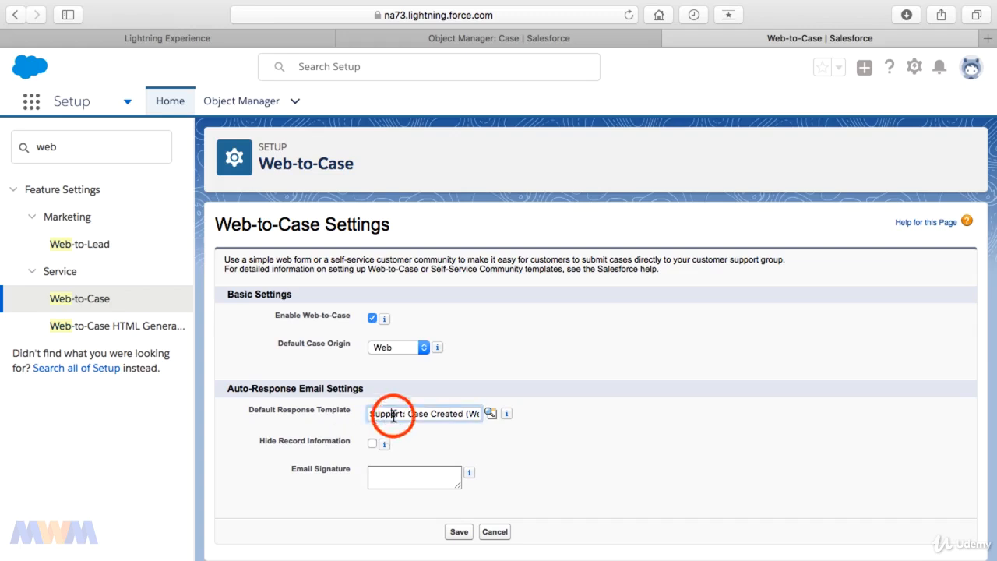
{"action": "left_click_drag", "start_coordinate": [394, 416], "coordinate": [474, 421]}
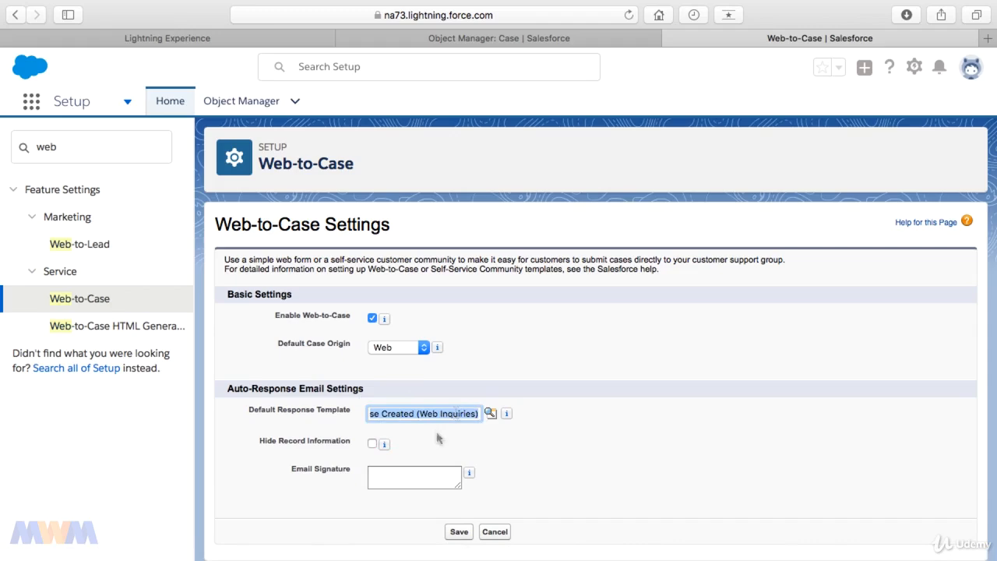
{"action": "left_click", "coordinate": [401, 474]}
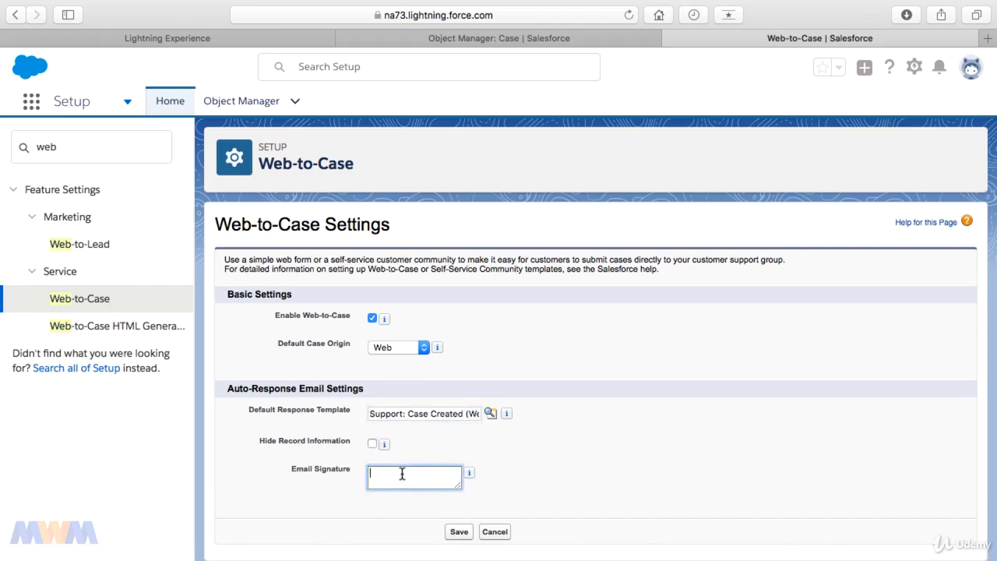
{"action": "left_click", "coordinate": [452, 532]}
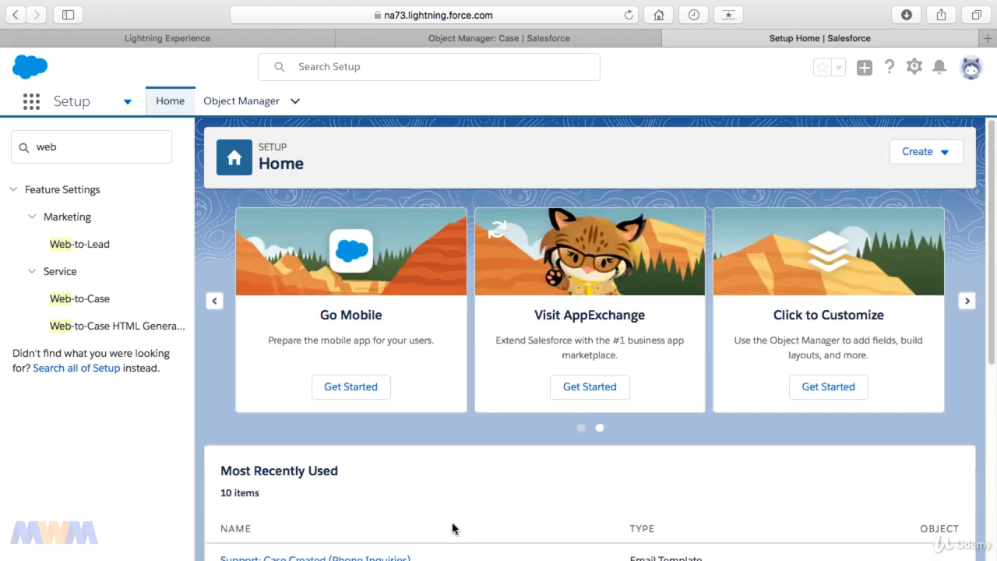
Open the Web-to-Case HTML Generator with its selected fields and return URL.
{"action": "left_click", "coordinate": [95, 327]}
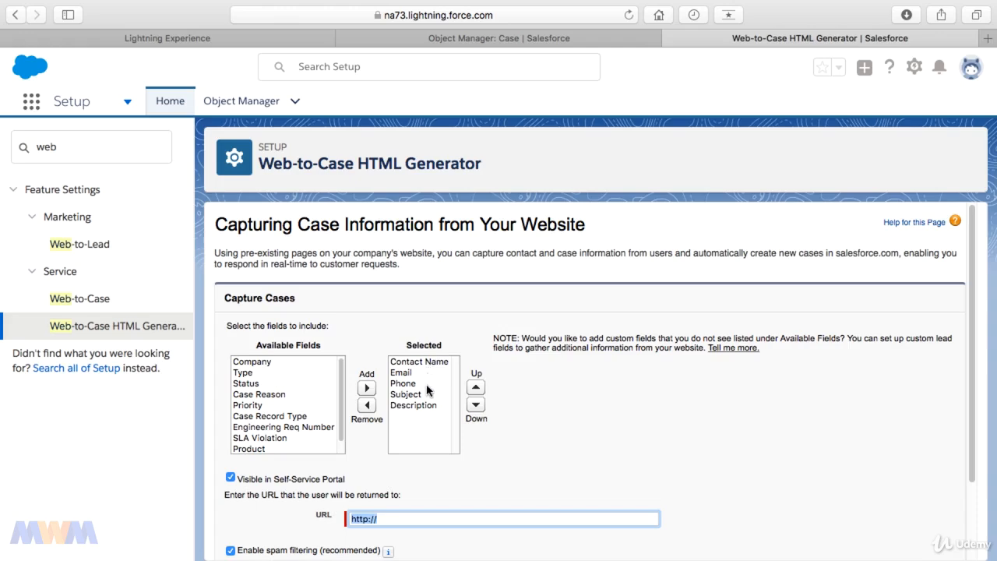
{"action": "left_click", "coordinate": [584, 478]}
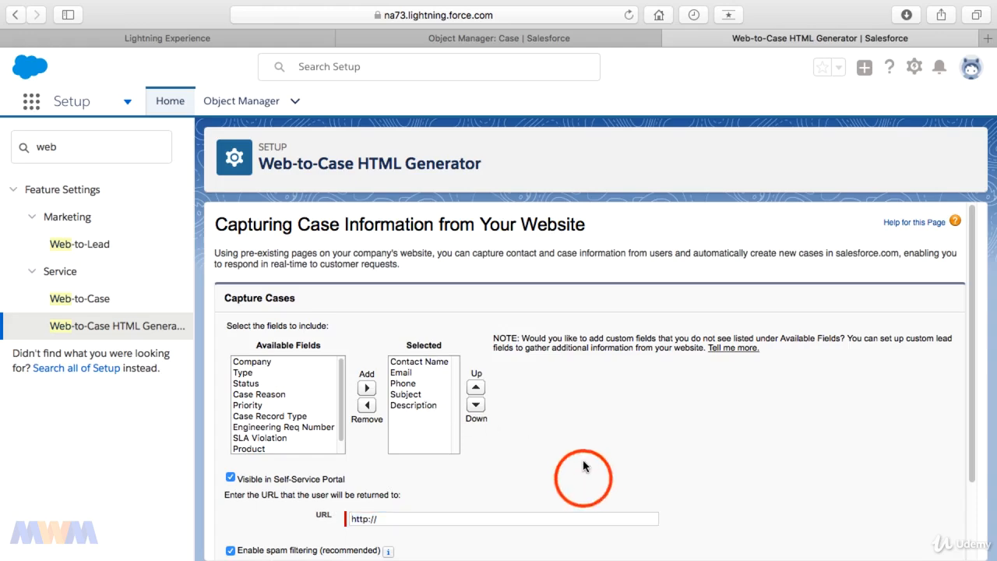
{"action": "scroll", "coordinate": [582, 464], "scroll_direction": "down", "scroll_amount": 3}
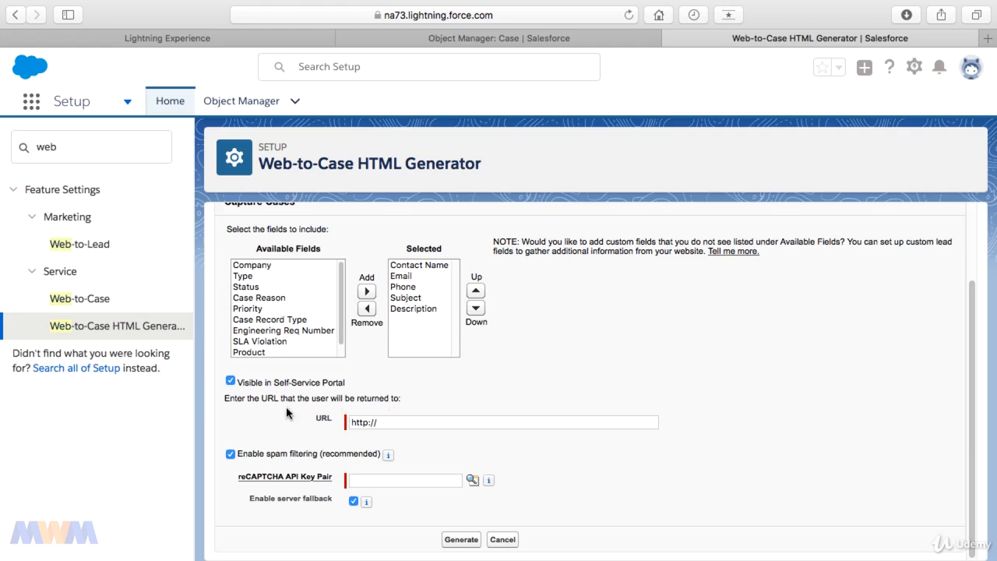
{"action": "left_click", "coordinate": [382, 424]}
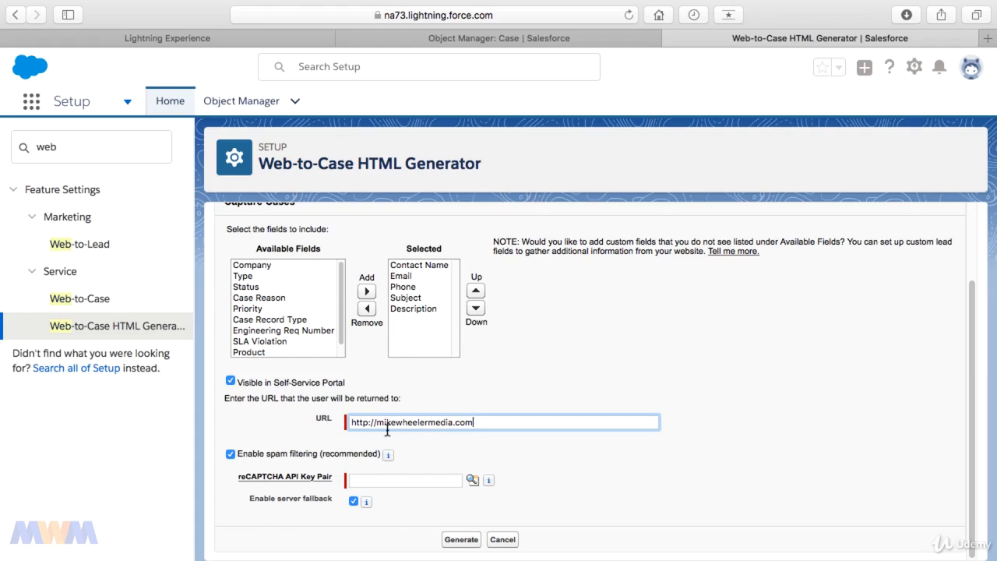
Turn on 'Enable spam filtering (recommended)' for the generated form.
{"action": "left_click", "coordinate": [232, 455]}
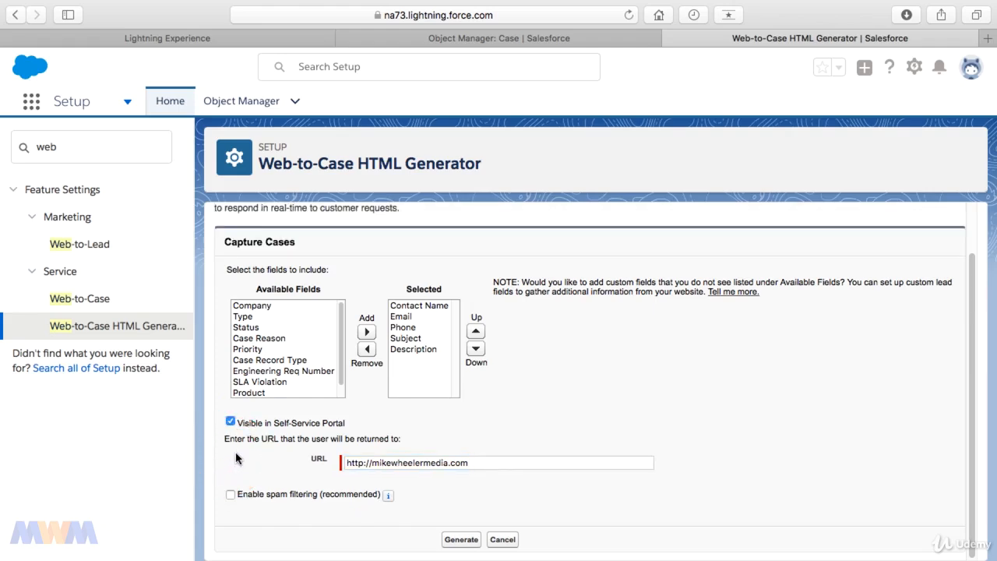
{"action": "left_click", "coordinate": [231, 495]}
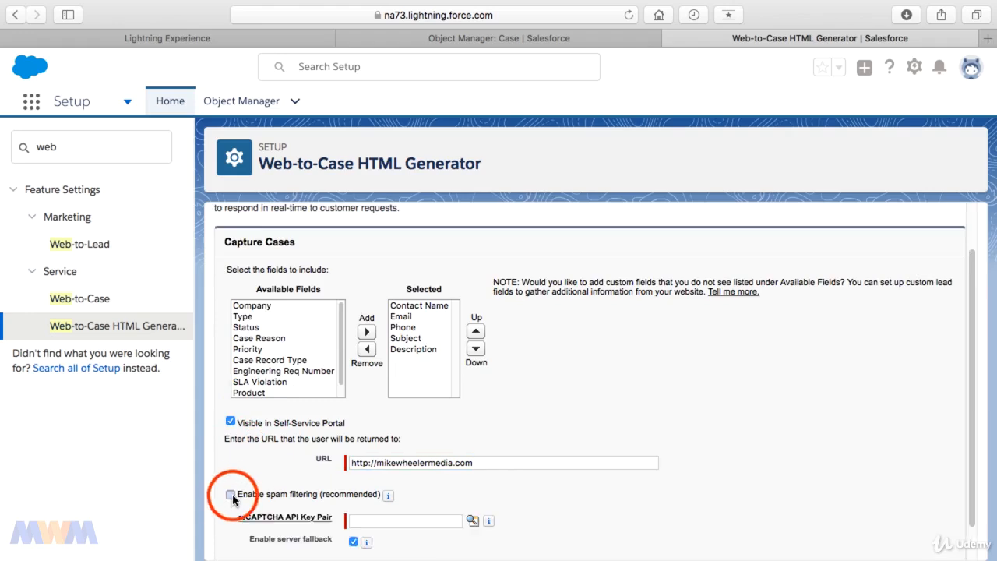
{"action": "scroll", "coordinate": [252, 474], "scroll_direction": "down", "scroll_amount": 1}
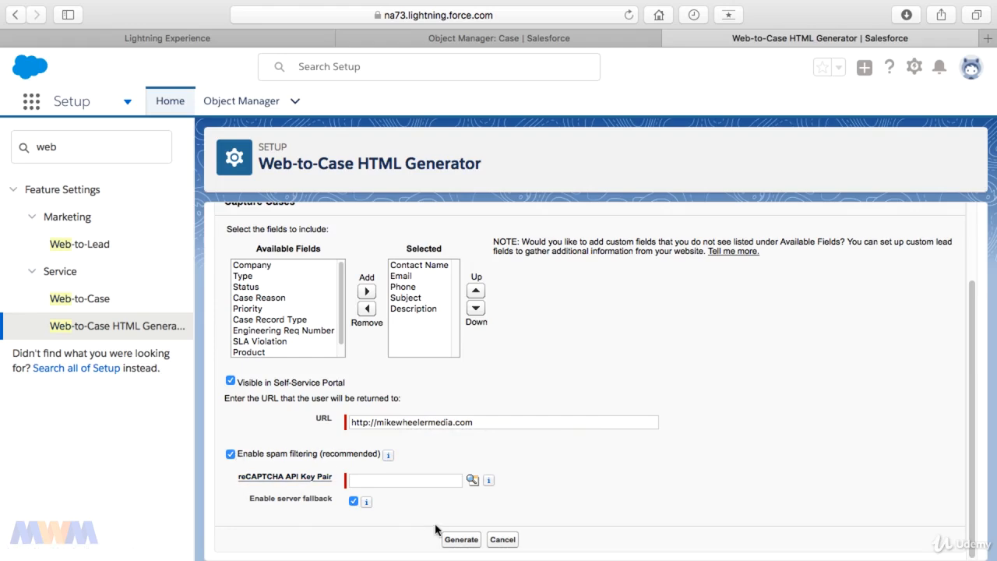
Generate the form HTML, clear spam filtering after the Invalid Data error, and regenerate.
{"action": "left_click", "coordinate": [477, 543]}
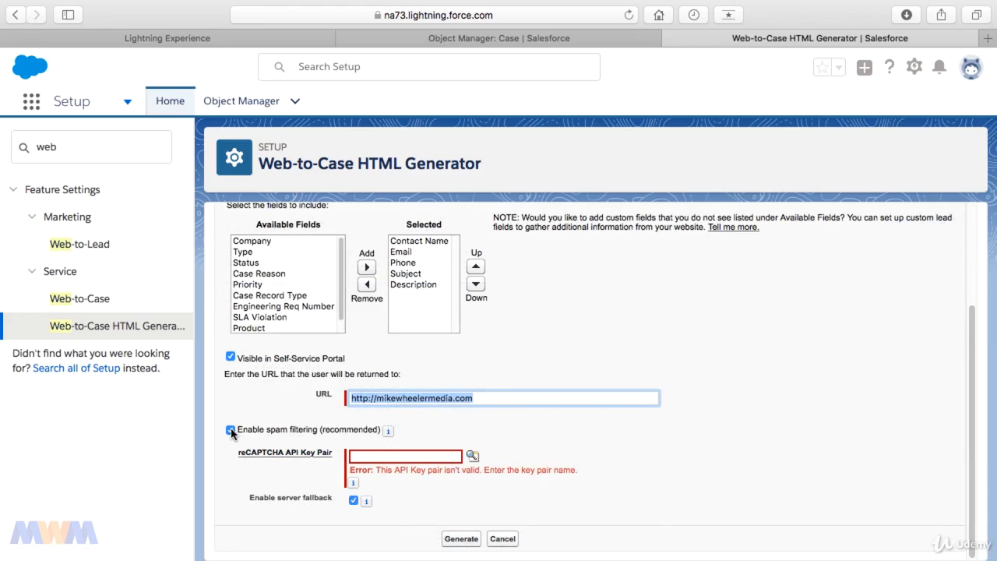
{"action": "left_click", "coordinate": [230, 431]}
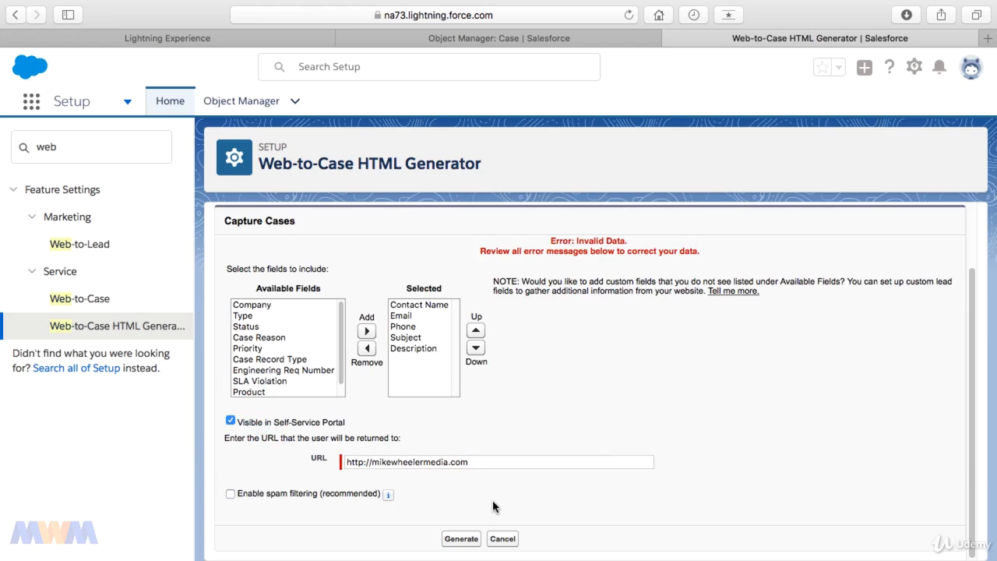
{"action": "left_click", "coordinate": [470, 540]}
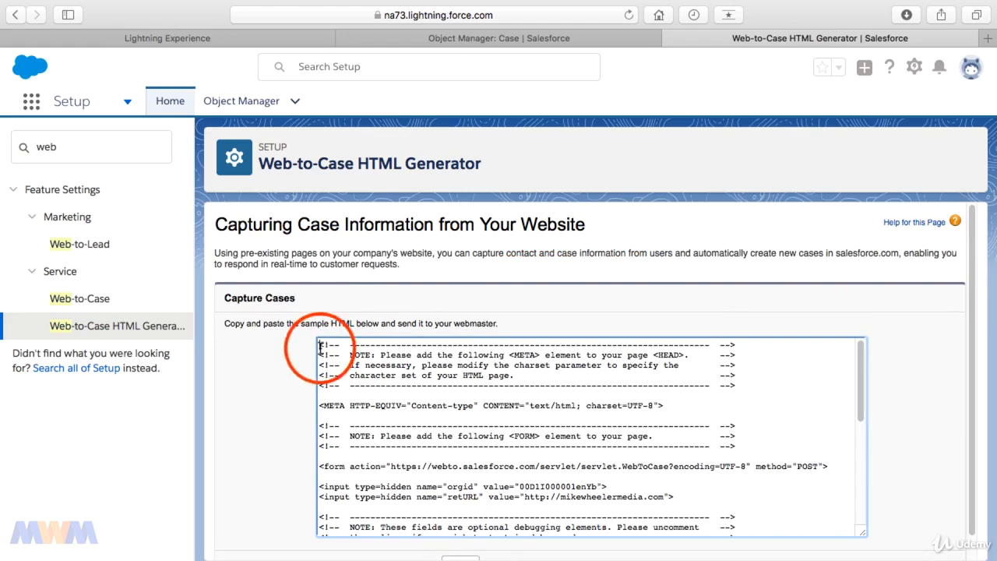
Select all of the generated Web-to-Case HTML code in the code box.
{"action": "left_click_drag", "start_coordinate": [320, 348], "coordinate": [545, 559]}
{"action": "key", "text": "super+c"}
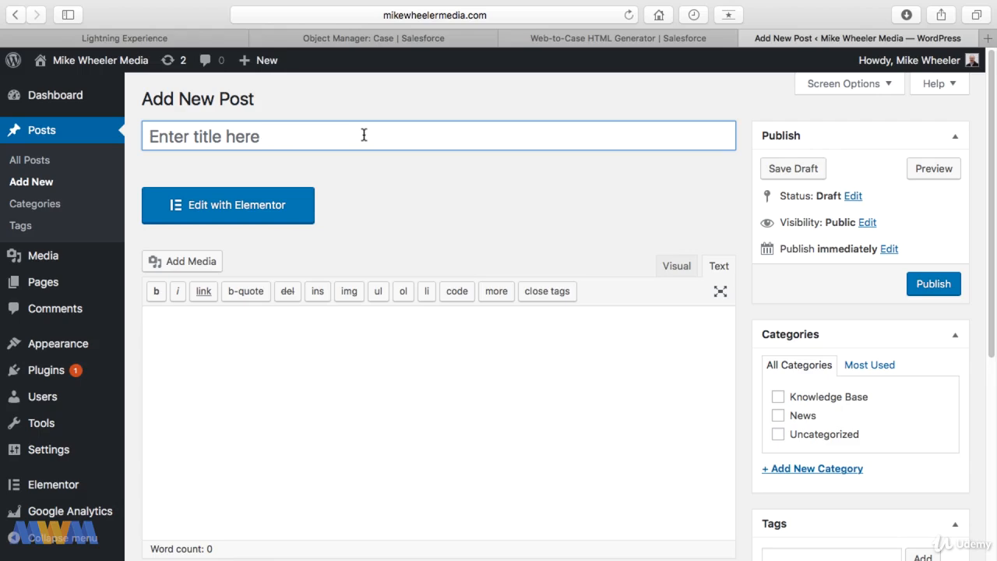
Title the new post 'Sample Form' and clear stray code from the Text-mode body.
{"action": "type", "text": "Sample F"}
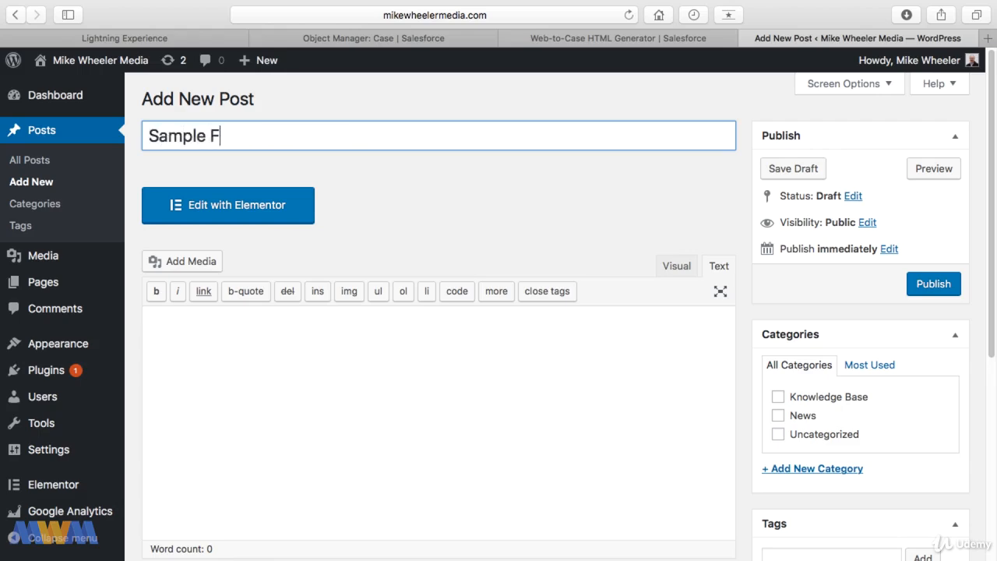
{"action": "type", "text": "orm"}
{"action": "left_click", "coordinate": [344, 356]}
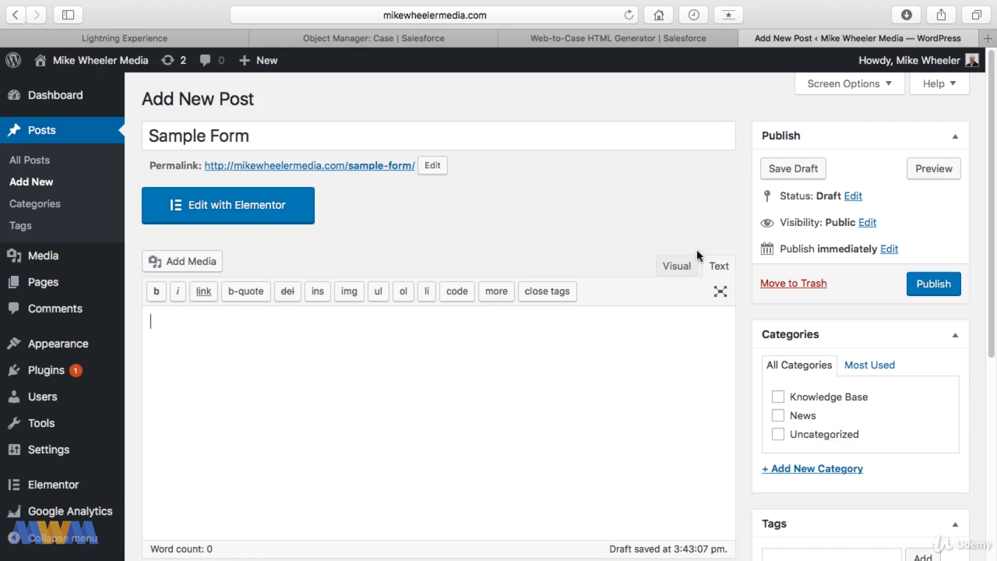
{"action": "left_click", "coordinate": [719, 268]}
{"action": "left_click", "coordinate": [670, 269]}
{"action": "left_click", "coordinate": [721, 268]}
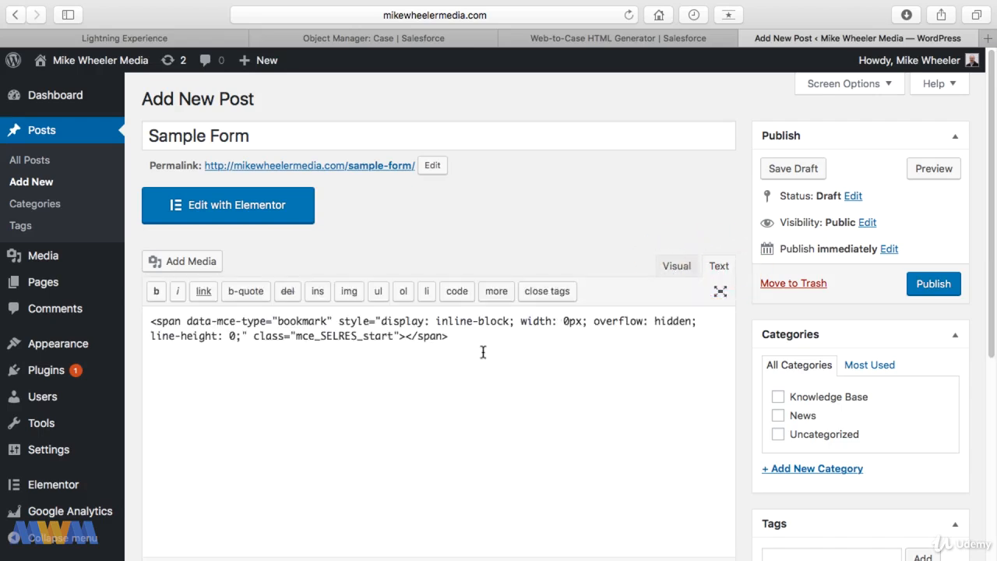
{"action": "left_click_drag", "start_coordinate": [483, 353], "coordinate": [55, 309]}
{"action": "key", "text": "BackSpace"}
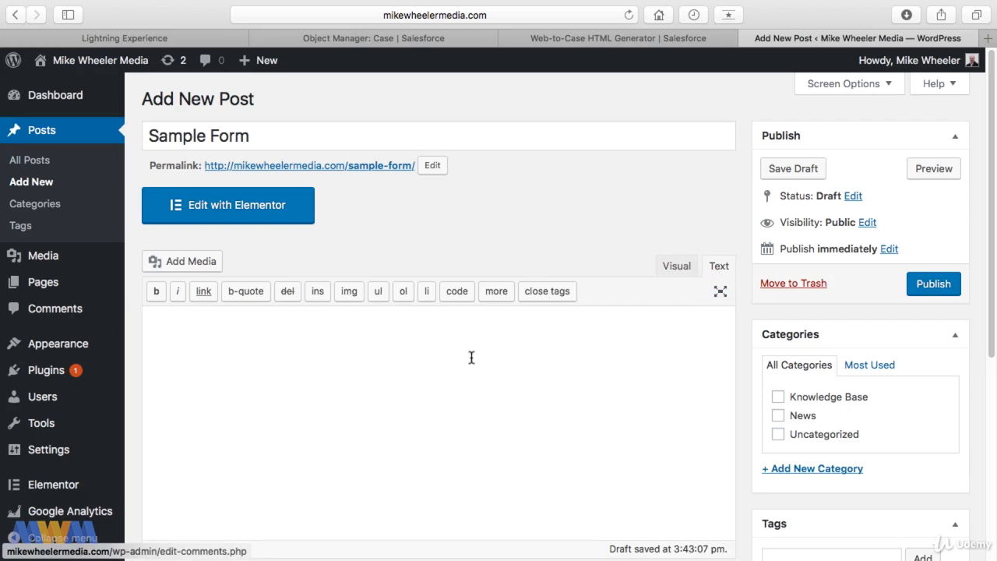
Paste the Web-to-Case HTML into the post body, publish it and view it.
{"action": "left_click", "coordinate": [596, 39]}
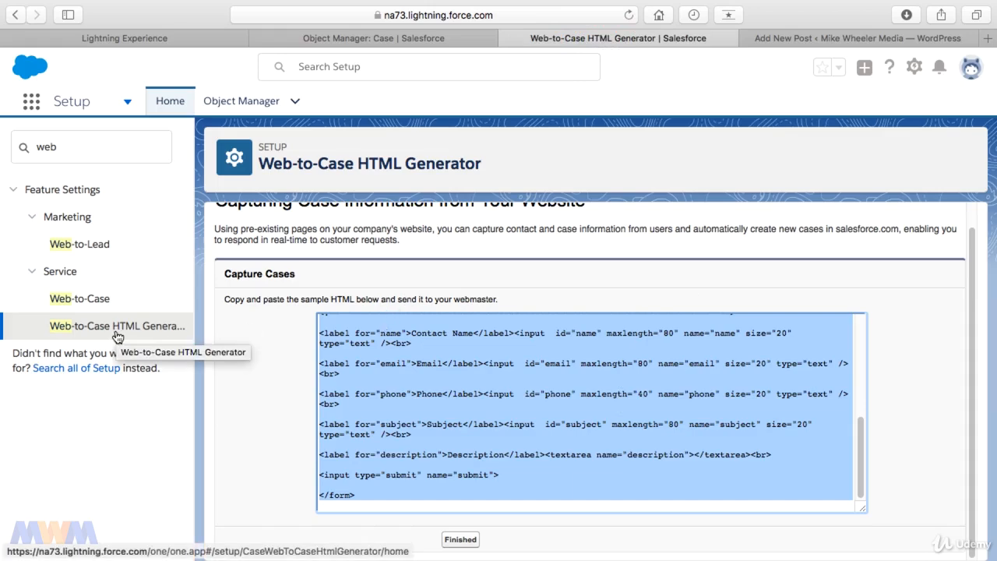
{"action": "left_click", "coordinate": [784, 38]}
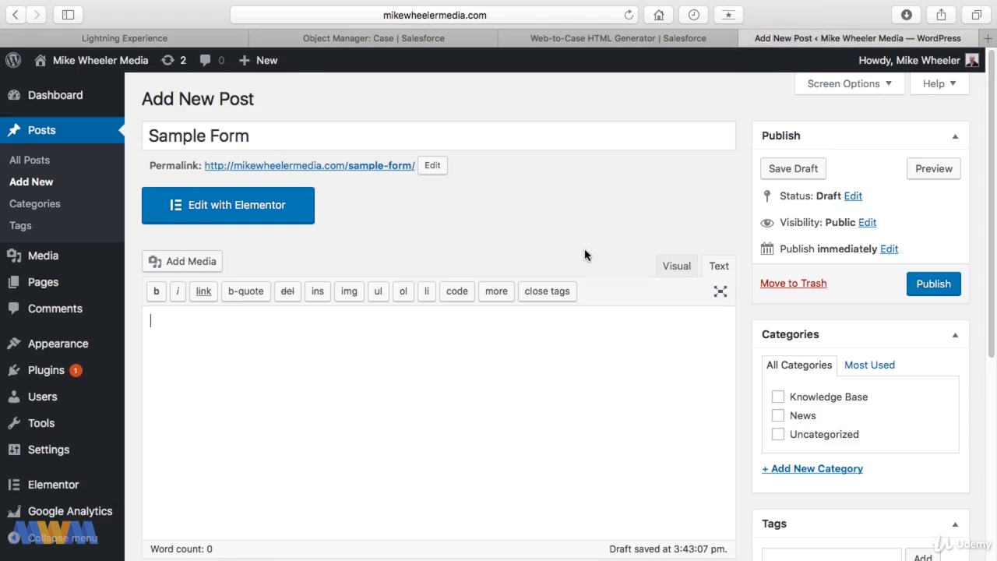
{"action": "key", "text": "super+v"}
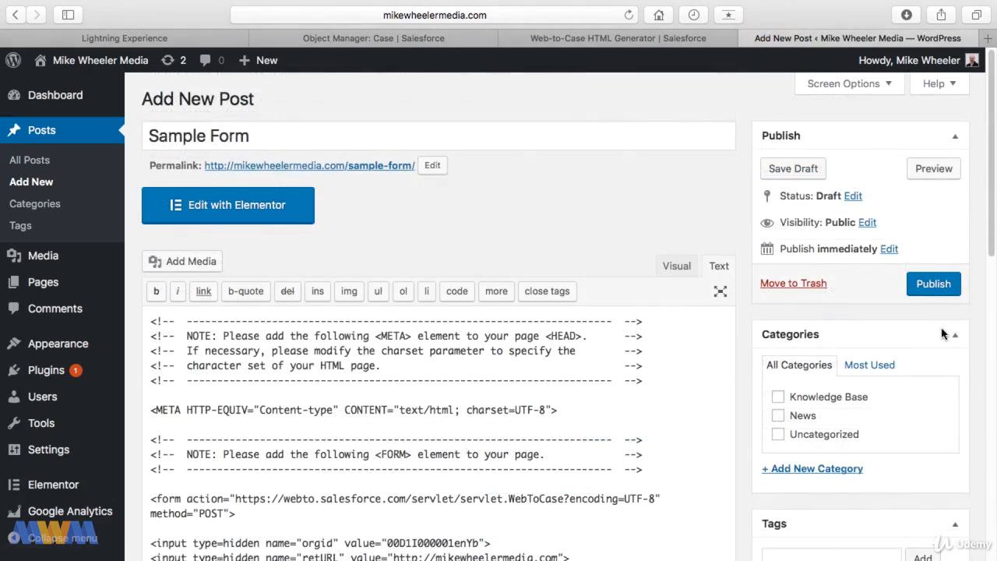
{"action": "left_click", "coordinate": [935, 291]}
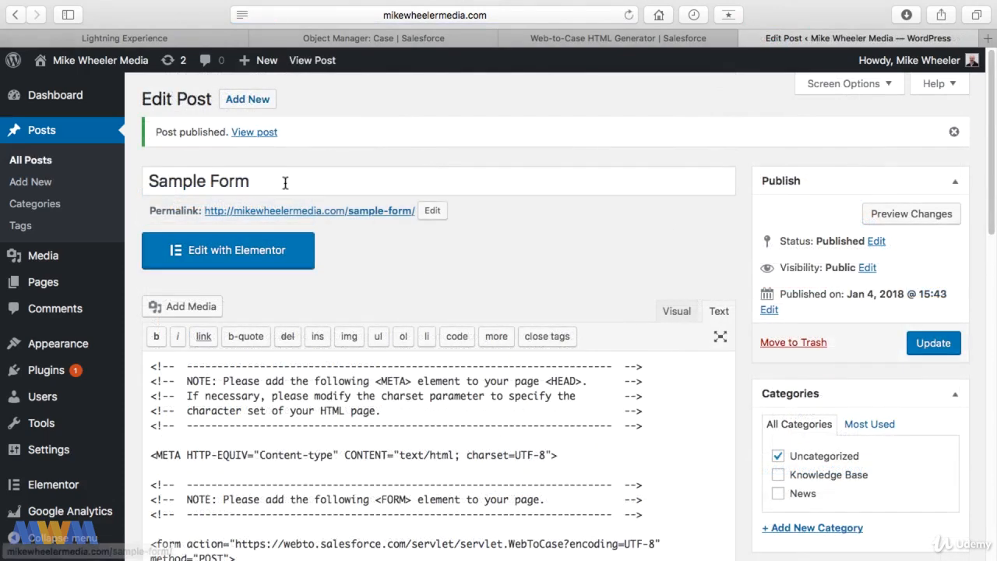
{"action": "left_click", "coordinate": [256, 132]}
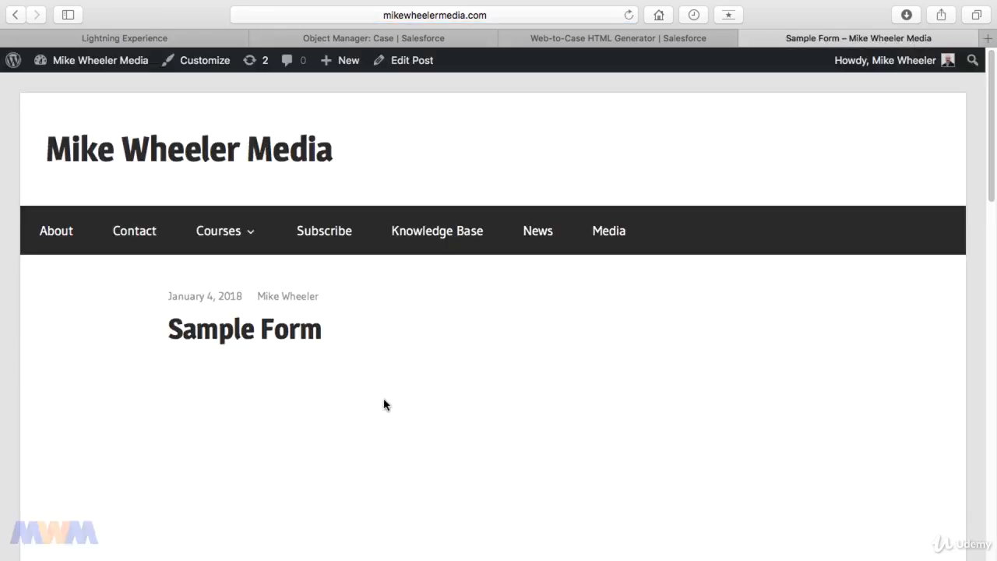
Enter the contact's full name and paste the contact's e-mail copied from the case.
{"action": "scroll", "coordinate": [522, 348], "scroll_direction": "down", "scroll_amount": 10}
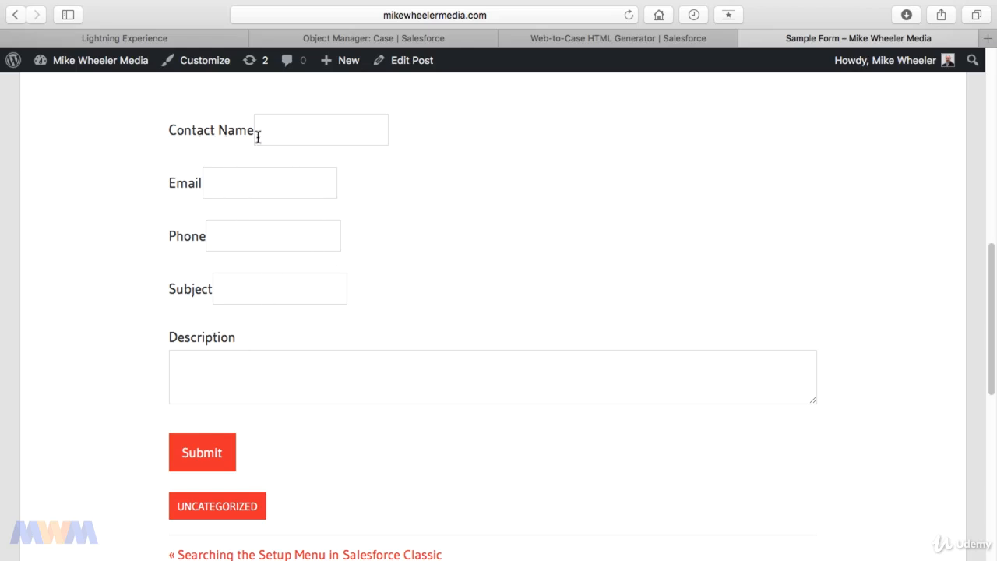
{"action": "left_click", "coordinate": [302, 140]}
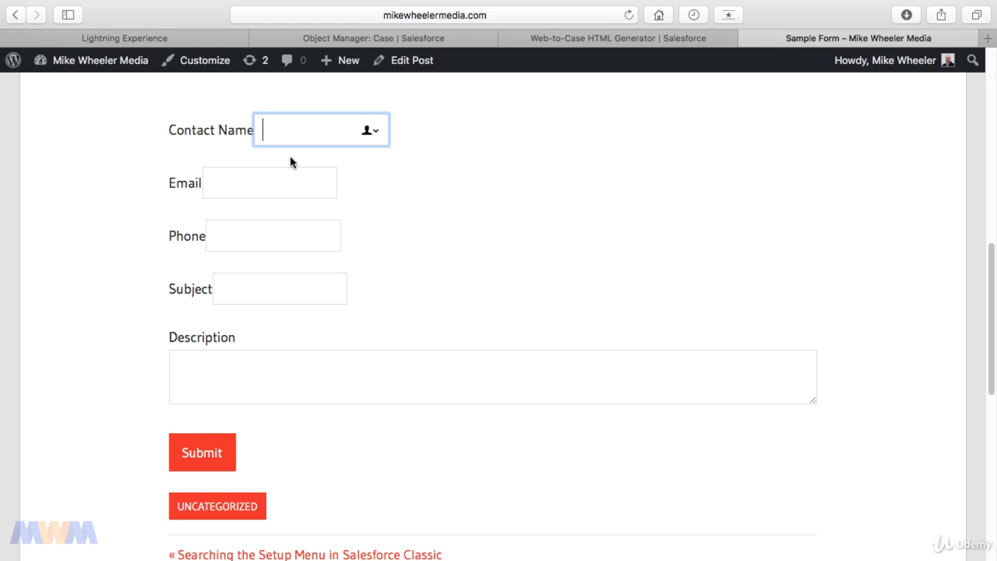
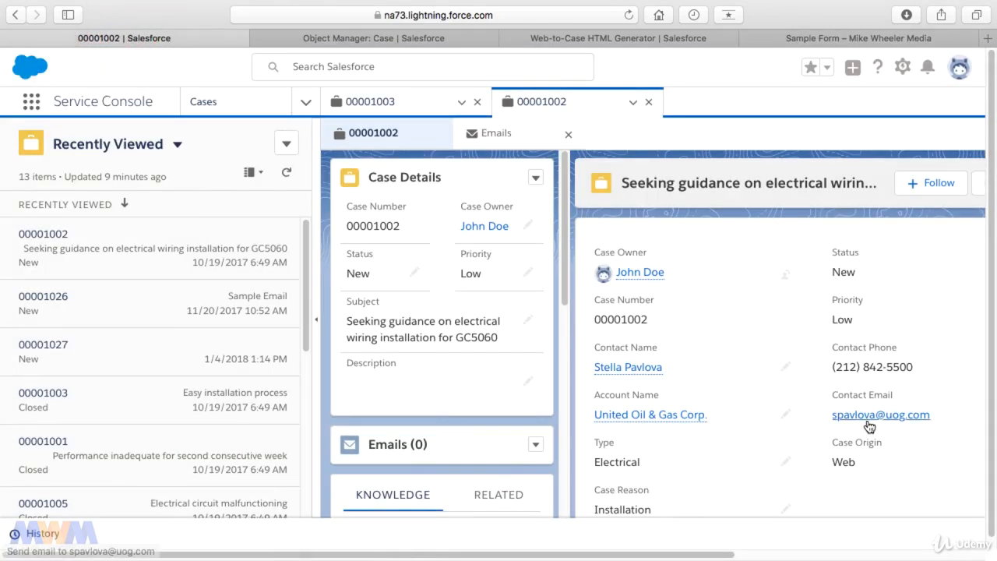
{"action": "right_click", "coordinate": [869, 421]}
{"action": "left_click", "coordinate": [809, 427]}
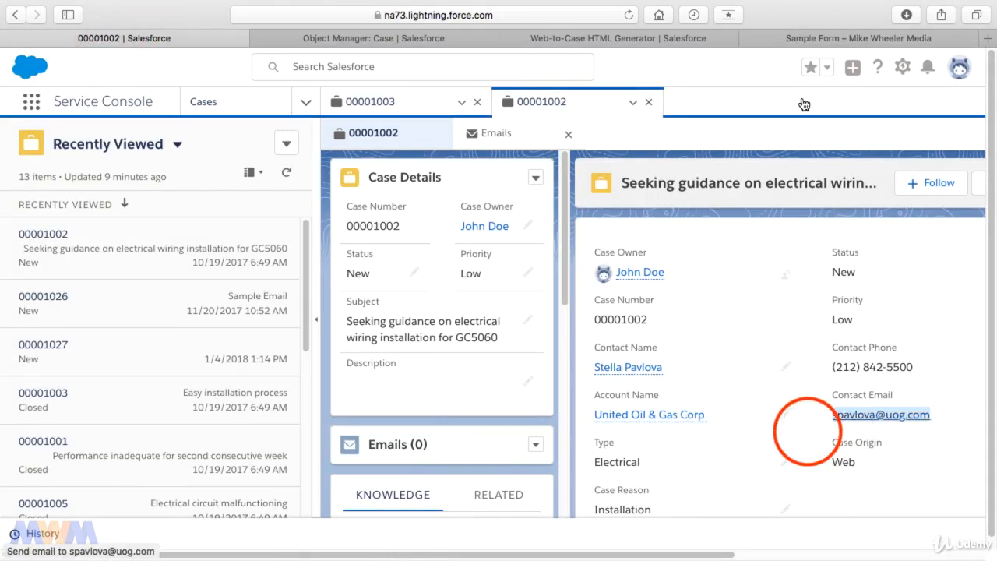
{"action": "left_click", "coordinate": [814, 43]}
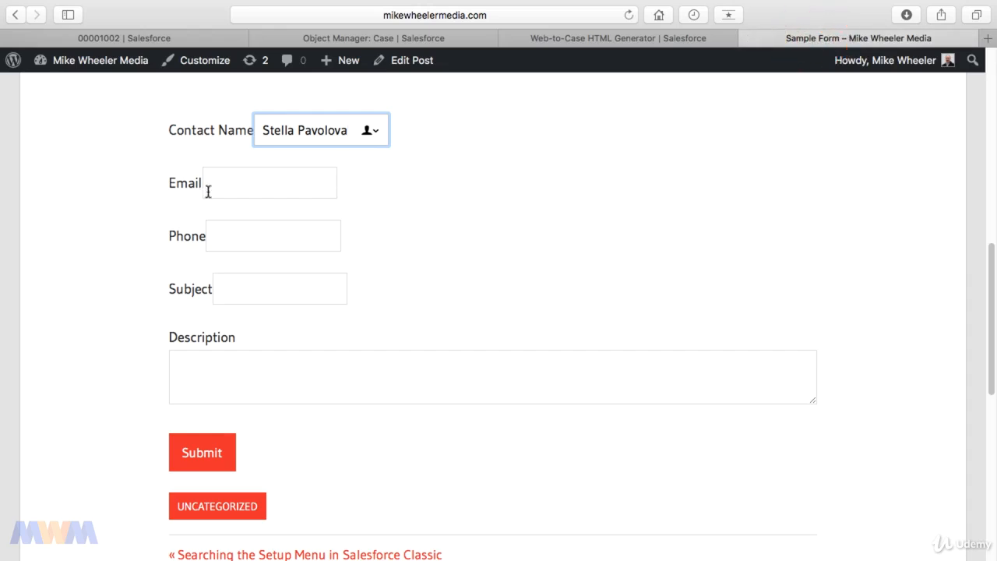
{"action": "left_click", "coordinate": [250, 184]}
Complete subject 'Sample Web To Case' and the description, submit the form, then return to Salesforce.
{"action": "key", "text": "BackSpace"}
{"action": "key", "text": "BackSpace"}
{"action": "key", "text": "BackSpace"}
{"action": "key", "text": "BackSpace"}
{"action": "key", "text": "BackSpace"}
{"action": "key", "text": "BackSpace"}
{"action": "key", "text": "BackSpace"}
{"action": "key", "text": "BackSpace"}
{"action": "key", "text": "BackSpace"}
{"action": "key", "text": "BackSpace"}
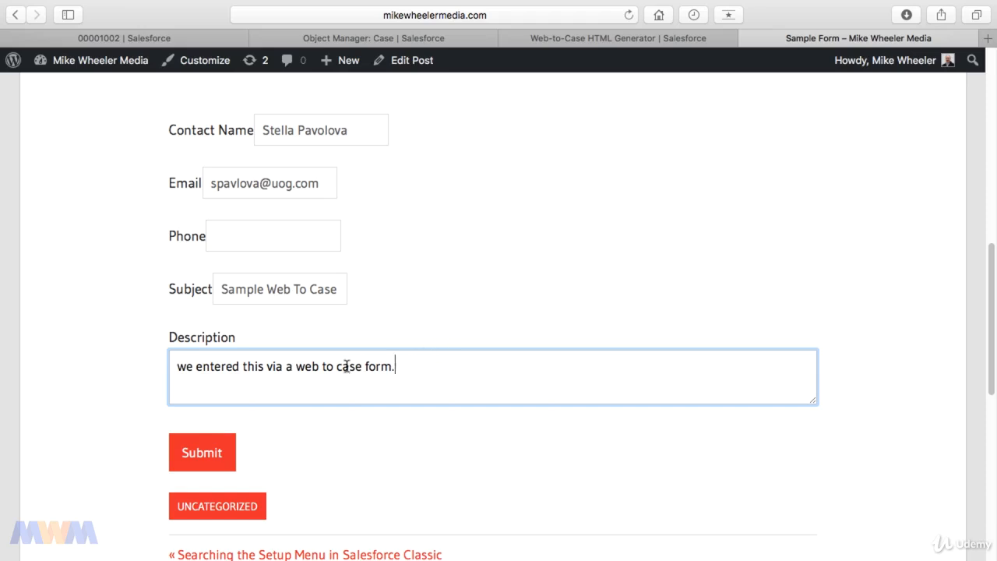
{"action": "triple_click", "coordinate": [301, 292]}
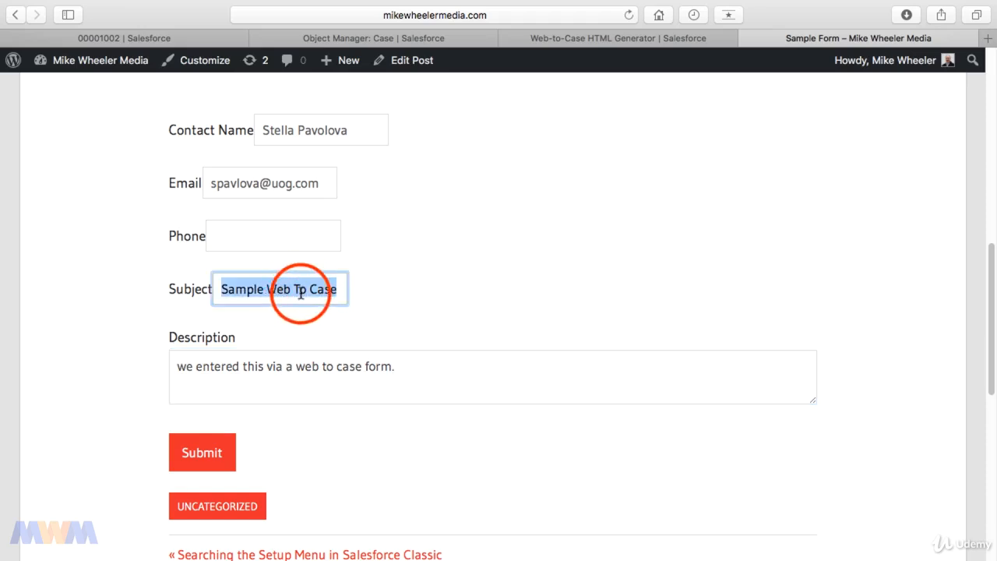
{"action": "left_click", "coordinate": [296, 369]}
{"action": "triple_click", "coordinate": [296, 369]}
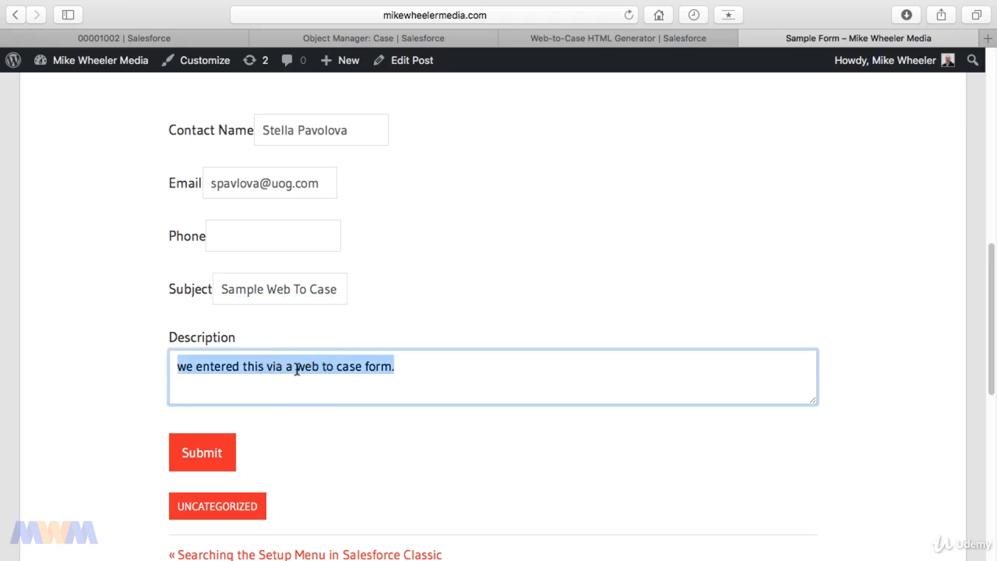
{"action": "double_click", "coordinate": [326, 137]}
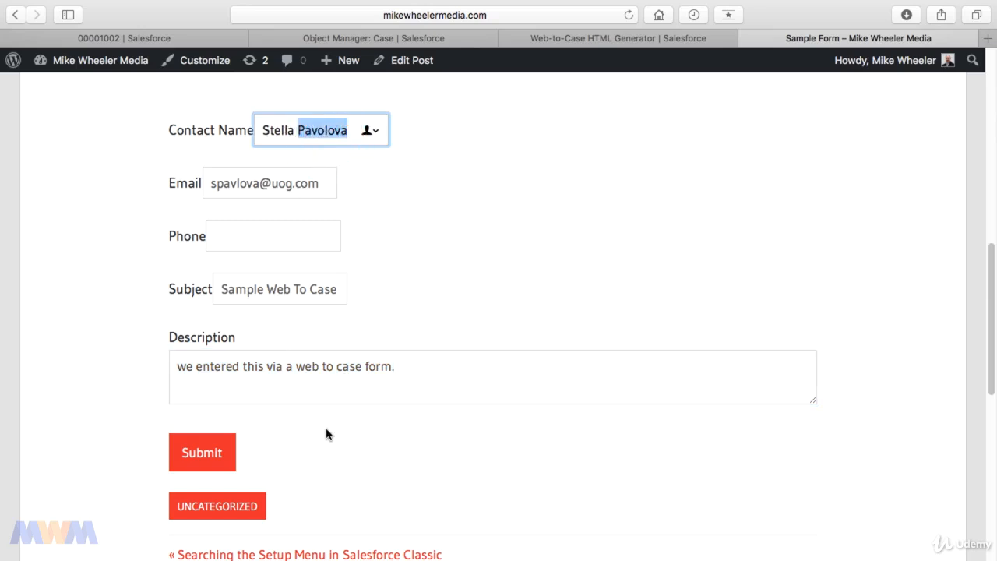
{"action": "left_click", "coordinate": [189, 444]}
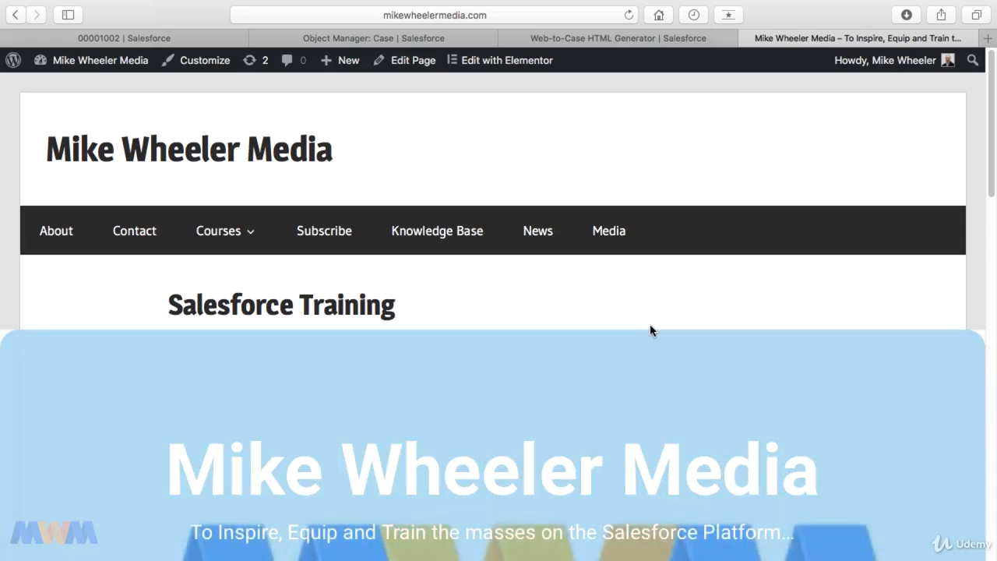
{"action": "scroll", "coordinate": [651, 331], "scroll_direction": "down", "scroll_amount": 1}
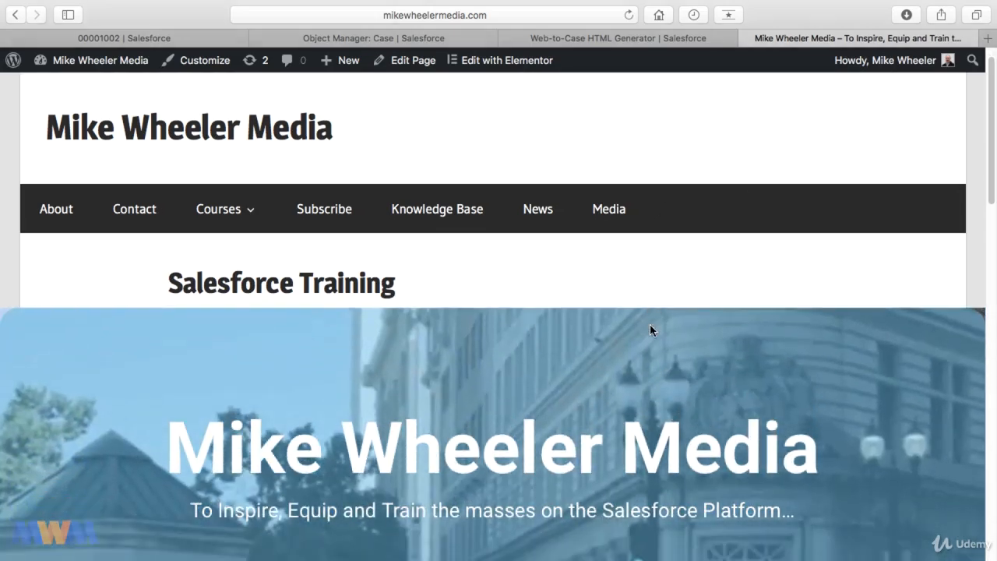
{"action": "scroll", "coordinate": [650, 326], "scroll_direction": "down", "scroll_amount": 5}
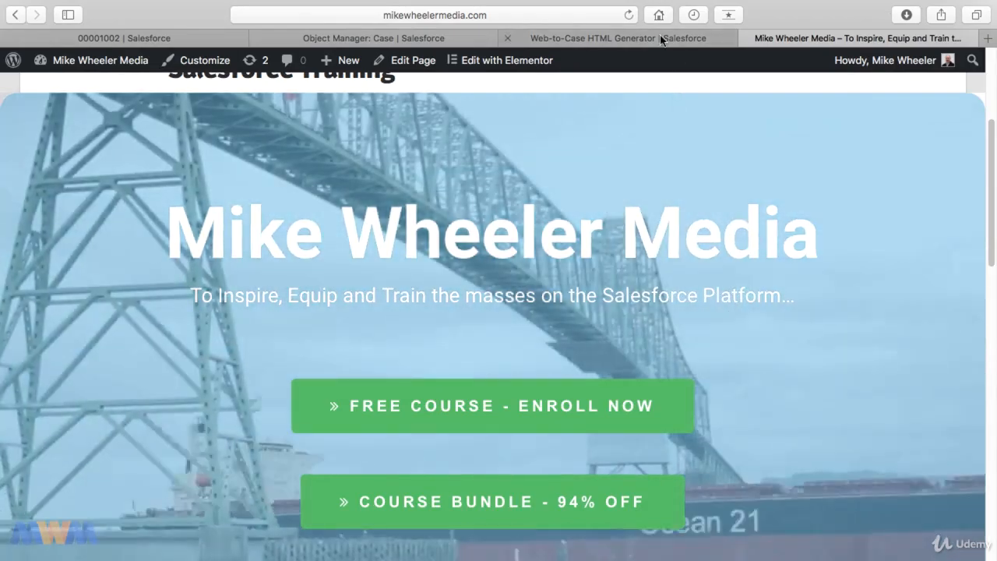
{"action": "left_click", "coordinate": [660, 36]}
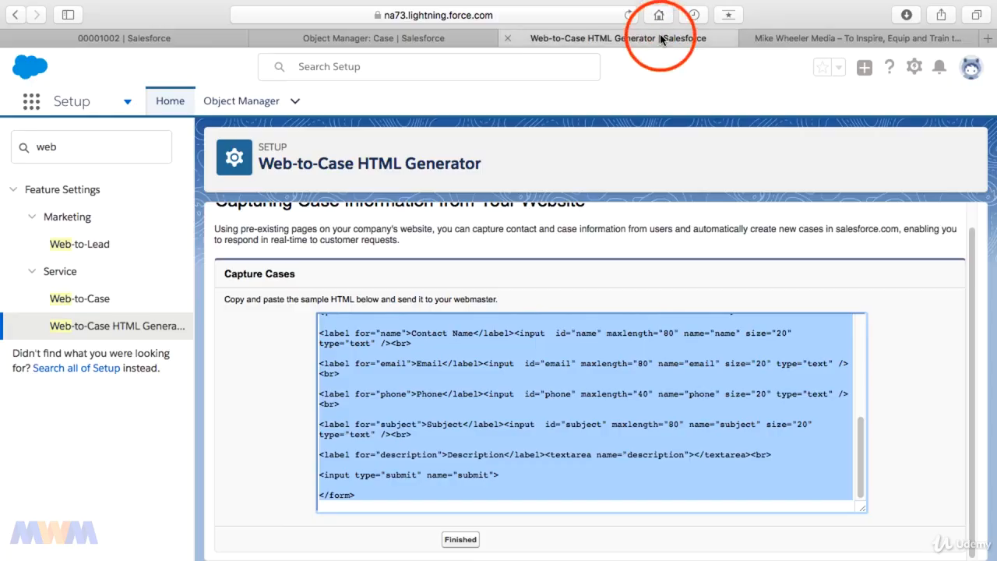
Open the contact and her case 00001027 in the Service Console, then choose Switch to Salesforce Classic.
{"action": "left_click", "coordinate": [95, 301]}
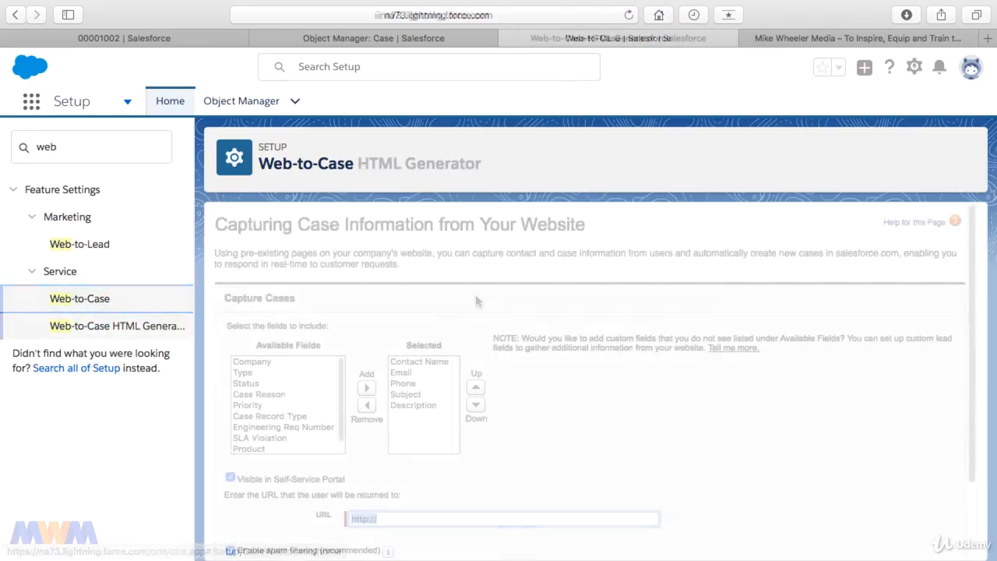
{"action": "left_click", "coordinate": [497, 521]}
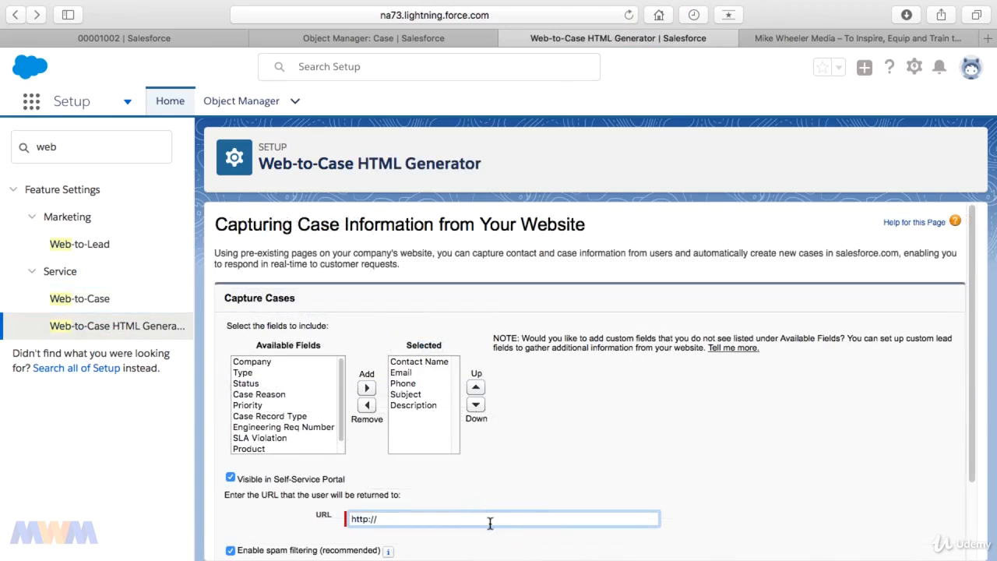
{"action": "left_click", "coordinate": [194, 39]}
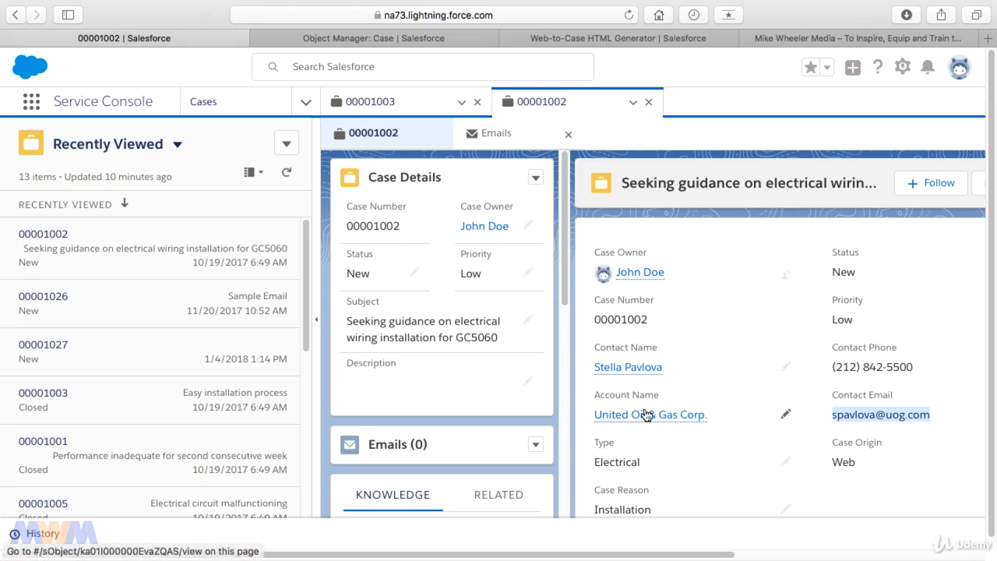
{"action": "left_click", "coordinate": [638, 373]}
{"action": "key", "text": "super+minus"}
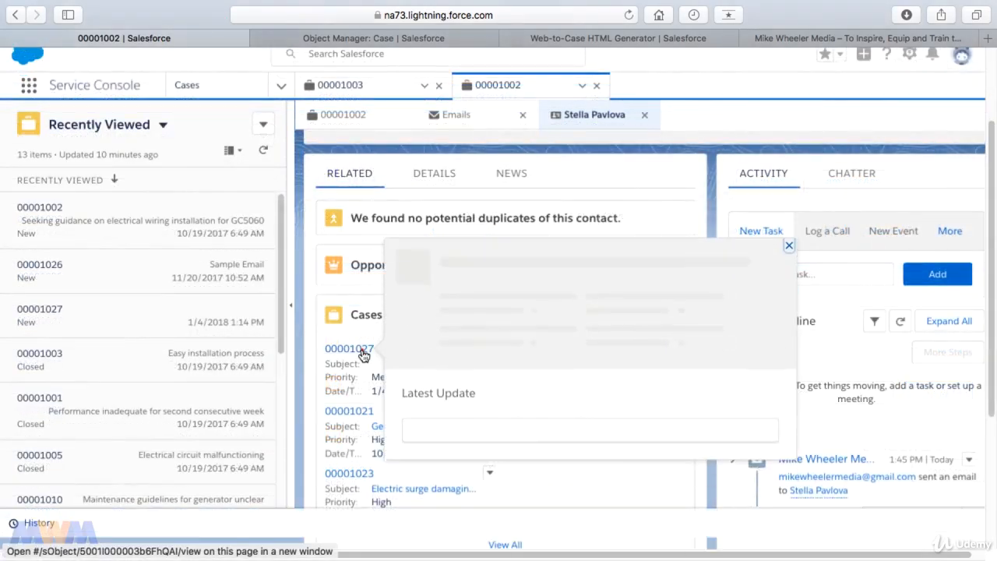
{"action": "left_click", "coordinate": [362, 352]}
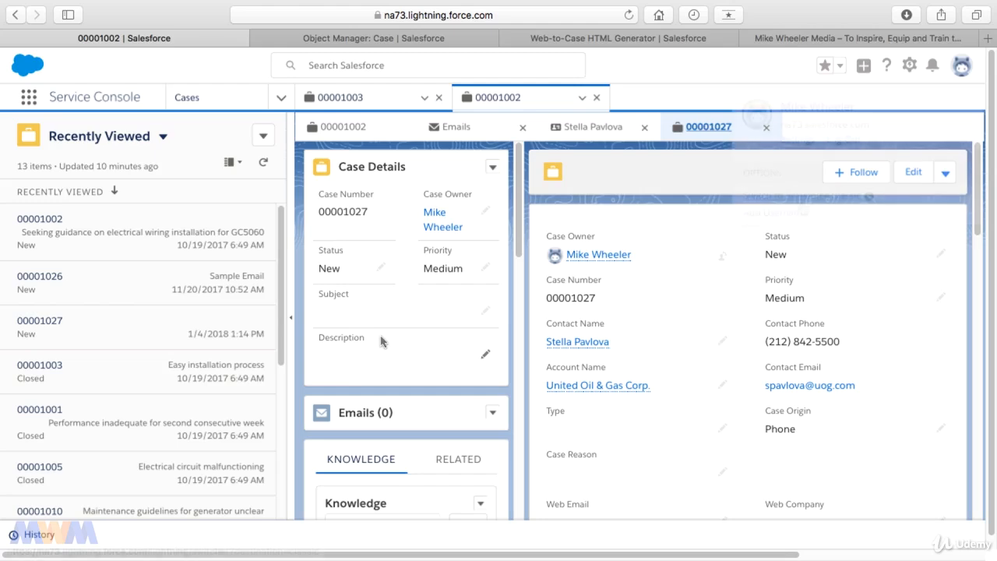
{"action": "left_click", "coordinate": [801, 197]}
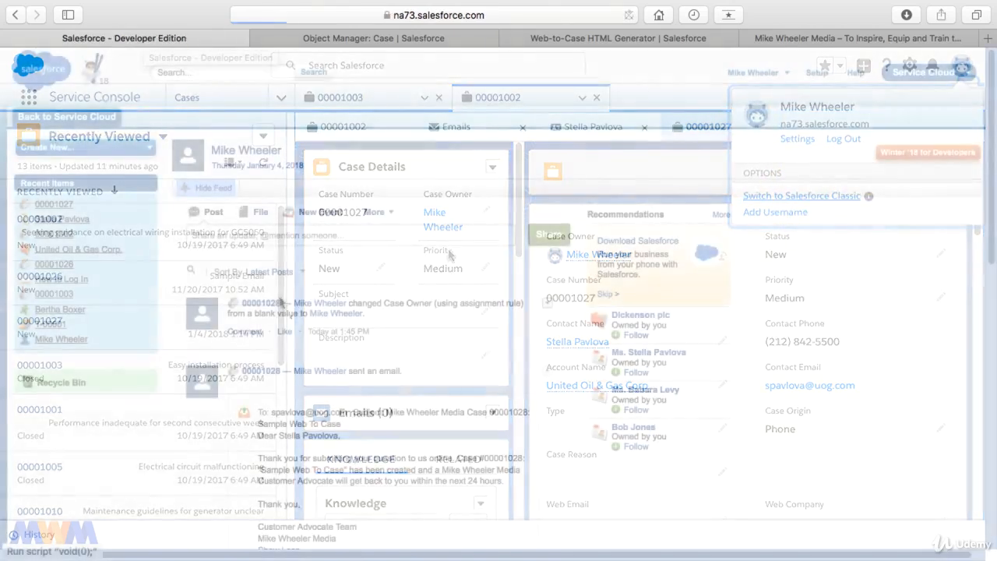
Open case 00001028 from the feed, then its contact's Cases list.
{"action": "left_click", "coordinate": [275, 304]}
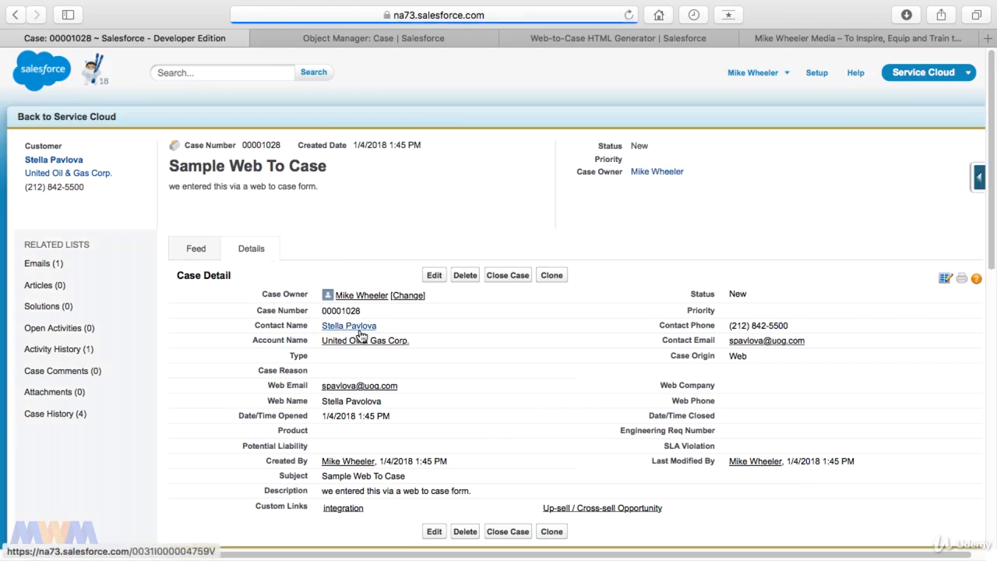
{"action": "mouse_move", "coordinate": [360, 334]}
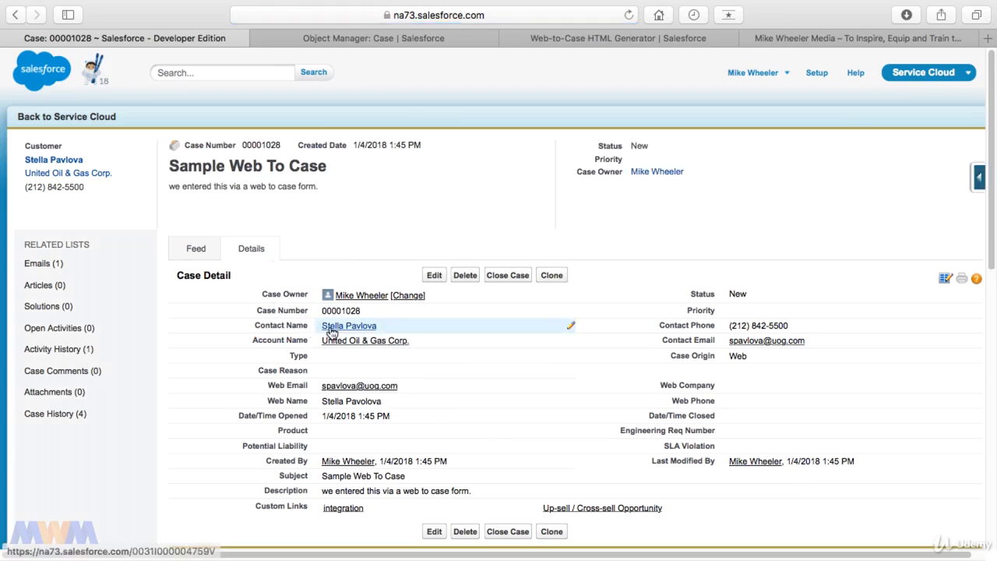
{"action": "left_click", "coordinate": [330, 326]}
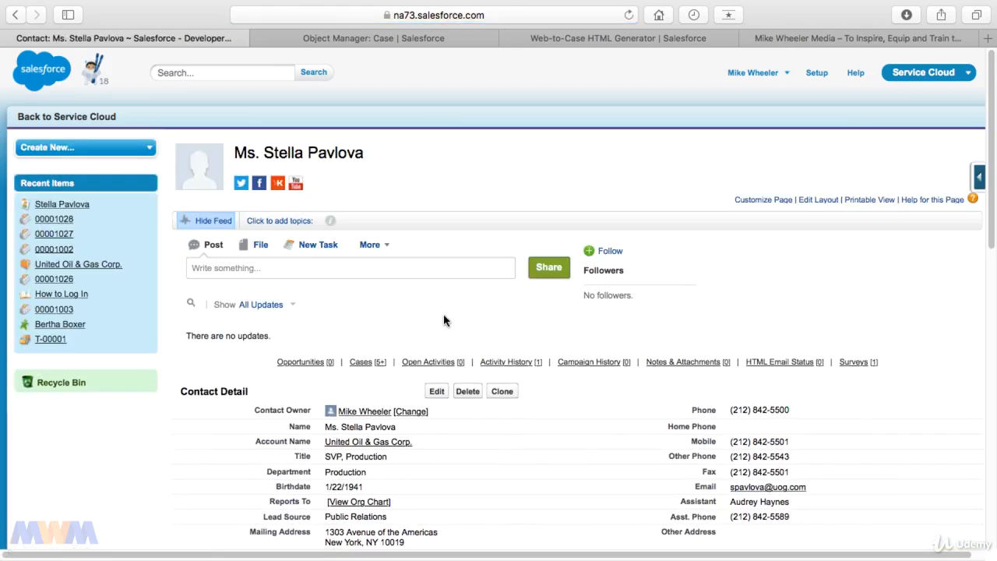
{"action": "scroll", "coordinate": [444, 318], "scroll_direction": "down", "scroll_amount": 5}
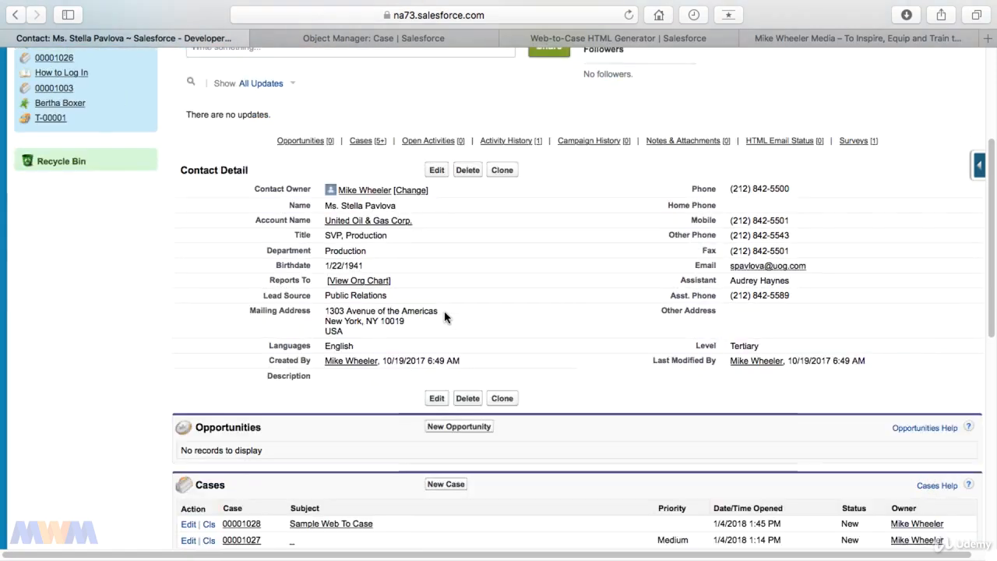
{"action": "scroll", "coordinate": [444, 316], "scroll_direction": "down", "scroll_amount": 4}
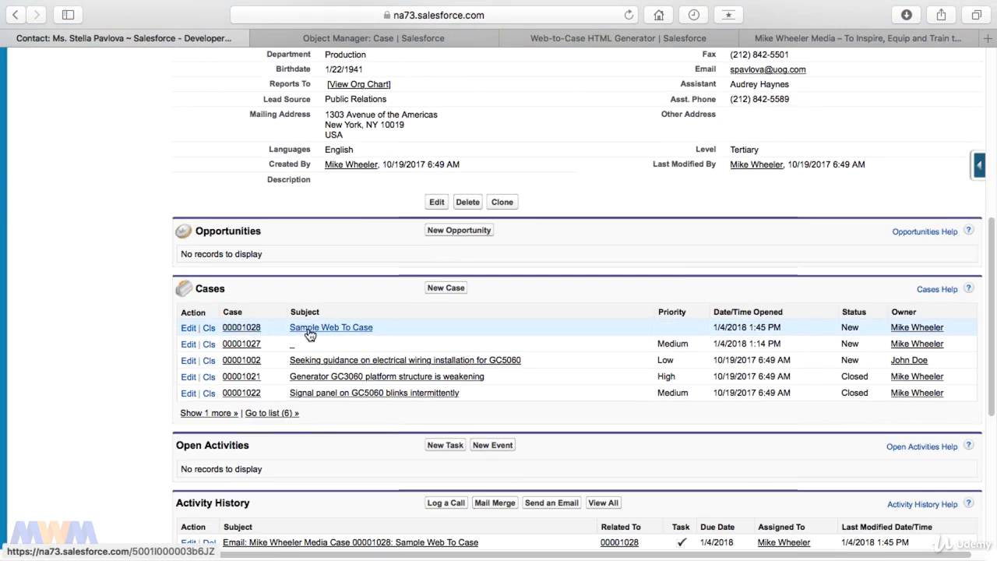
Check case 00001028's 'Sample Web To Case' title and description, then return to Lightning Experience.
{"action": "left_click", "coordinate": [251, 328]}
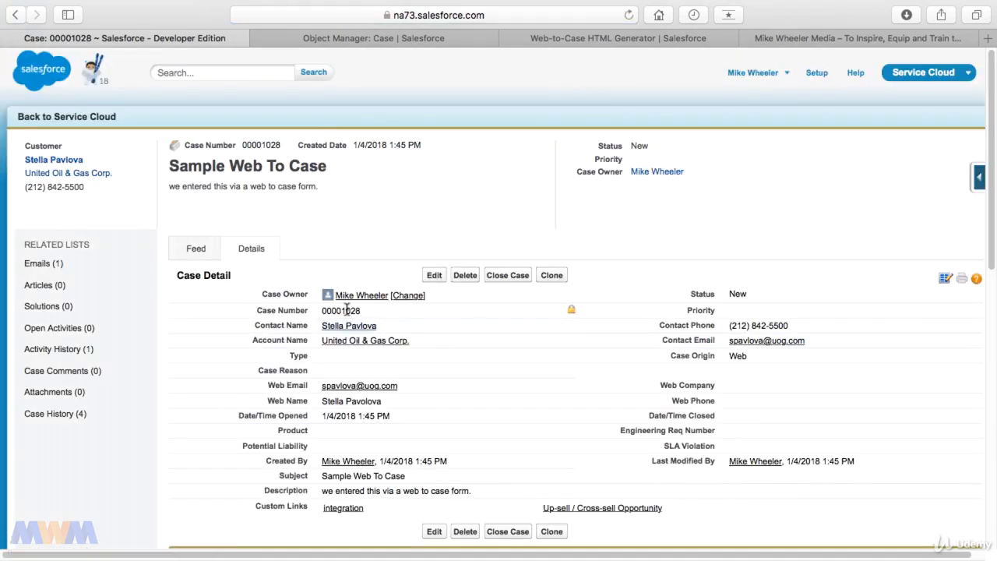
{"action": "scroll", "coordinate": [347, 310], "scroll_direction": "down", "scroll_amount": 1}
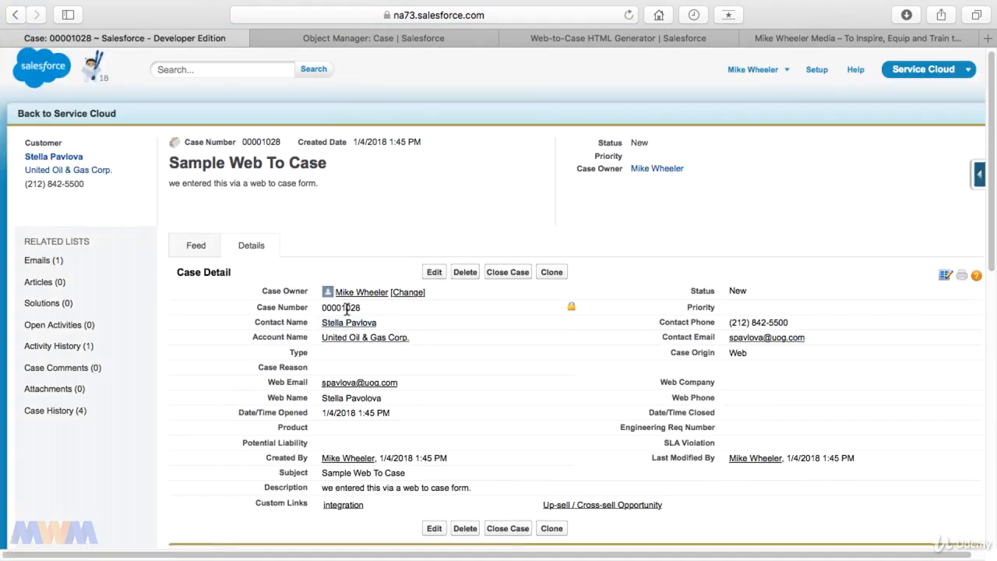
{"action": "triple_click", "coordinate": [192, 169]}
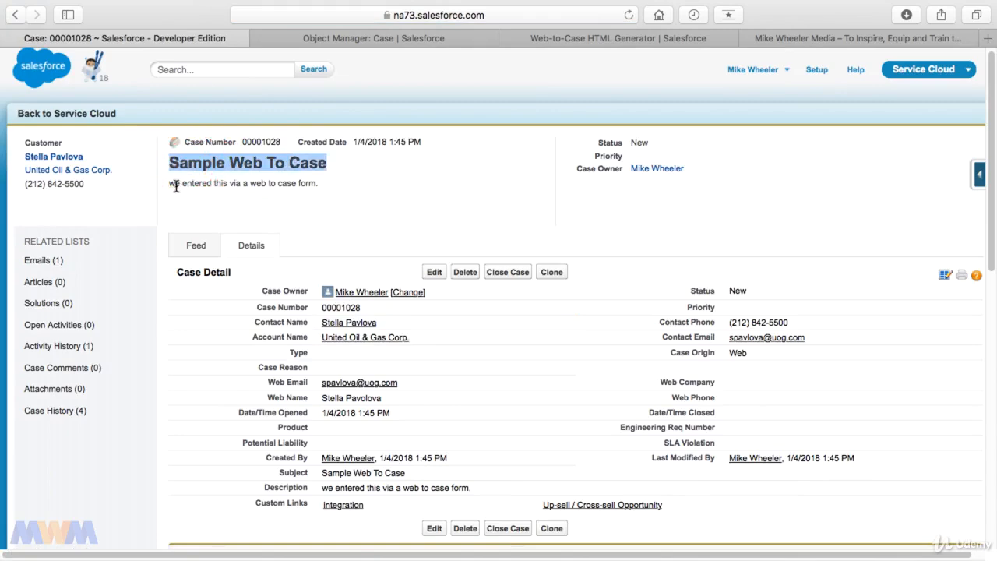
{"action": "left_click_drag", "start_coordinate": [170, 184], "coordinate": [316, 184]}
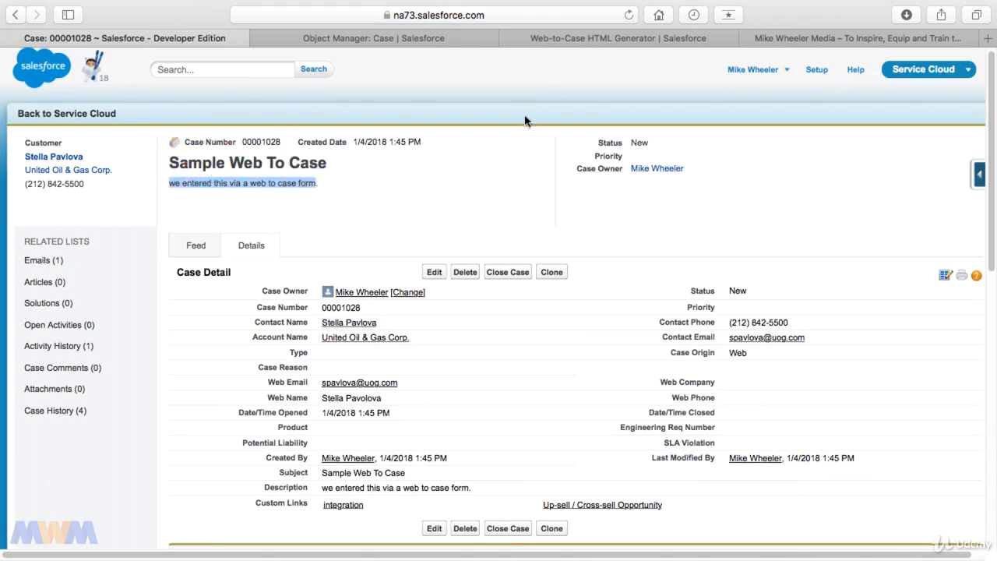
{"action": "left_click", "coordinate": [787, 73]}
{"action": "left_click", "coordinate": [738, 148]}
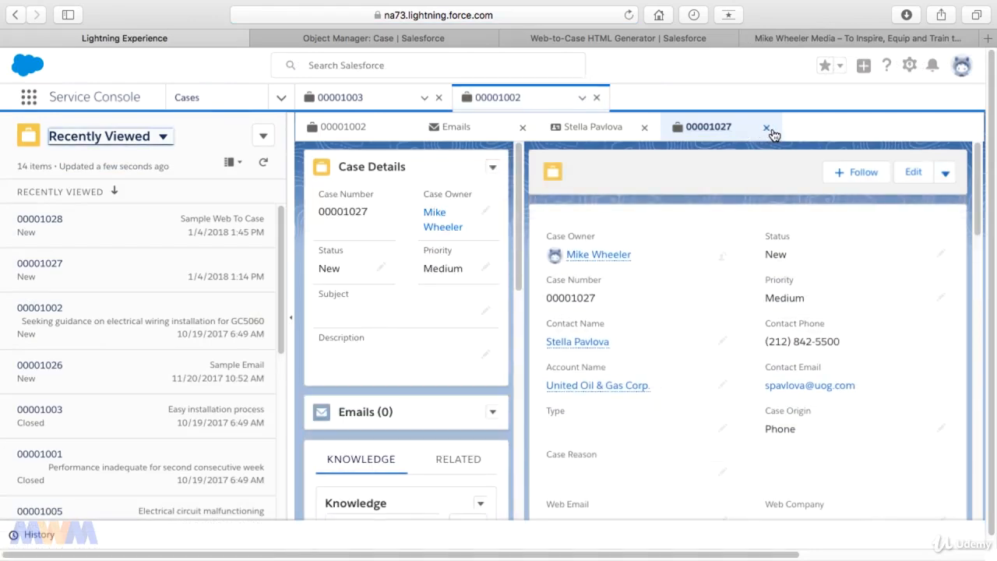
Close case 00001027 and open case 00001028 'Sample Web To Case' from the contact's Cases list.
{"action": "left_click", "coordinate": [768, 128]}
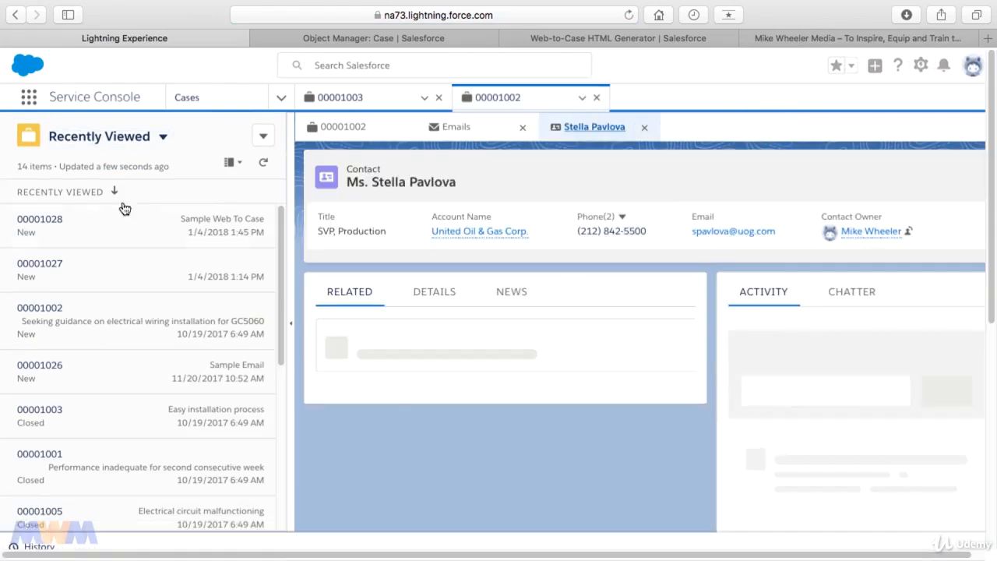
{"action": "left_click", "coordinate": [43, 224]}
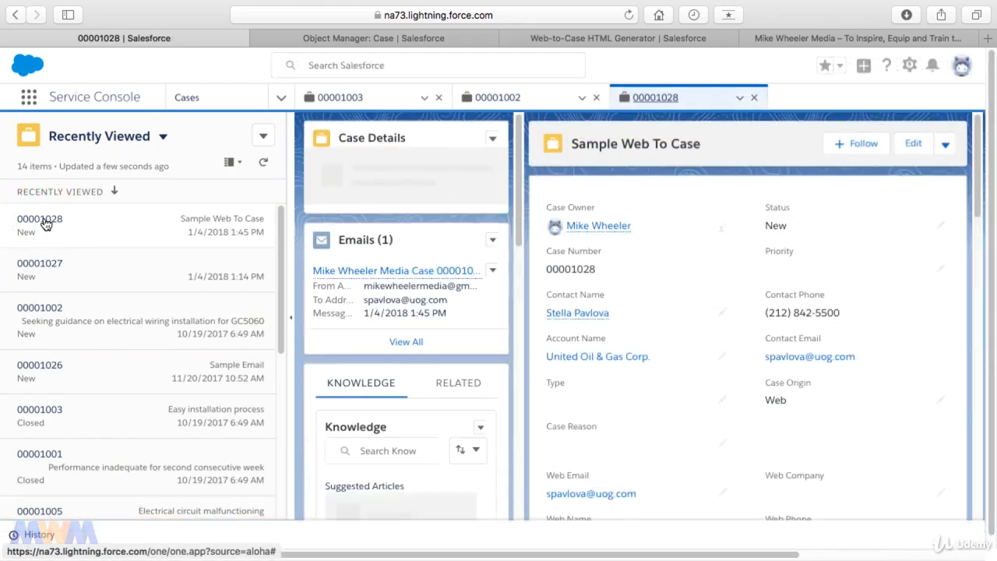
{"action": "left_click", "coordinate": [15, 15]}
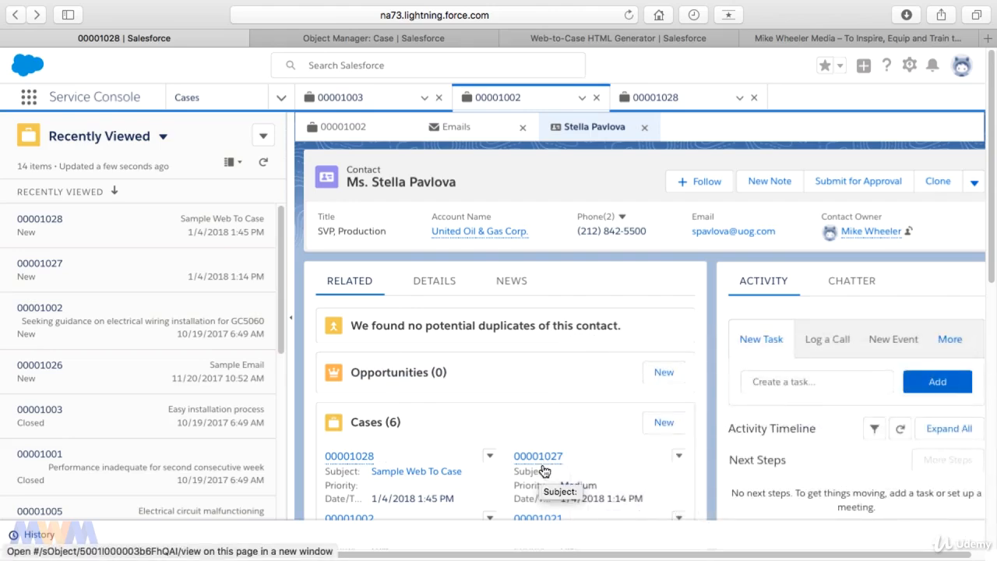
{"action": "mouse_move", "coordinate": [541, 465]}
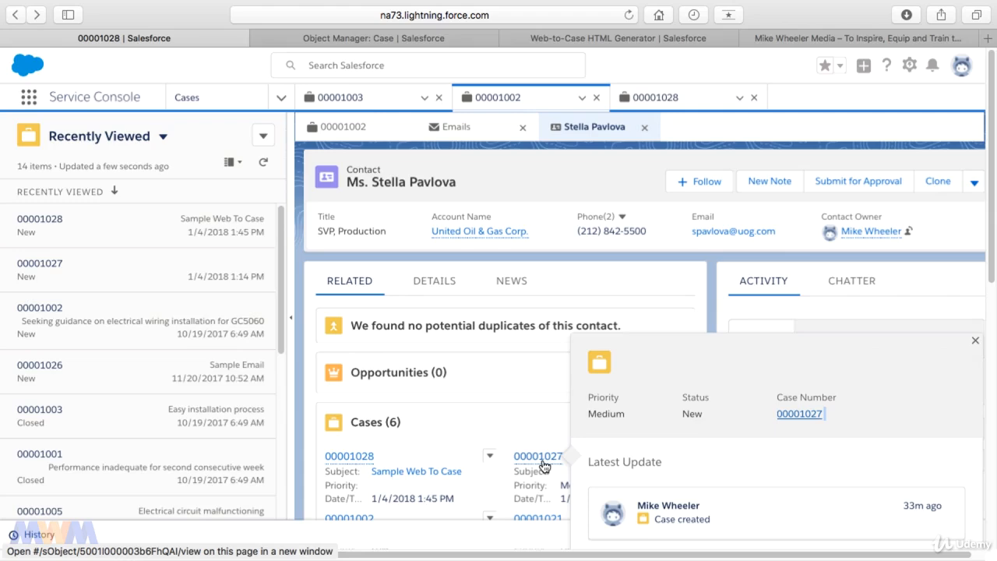
{"action": "mouse_move", "coordinate": [361, 465]}
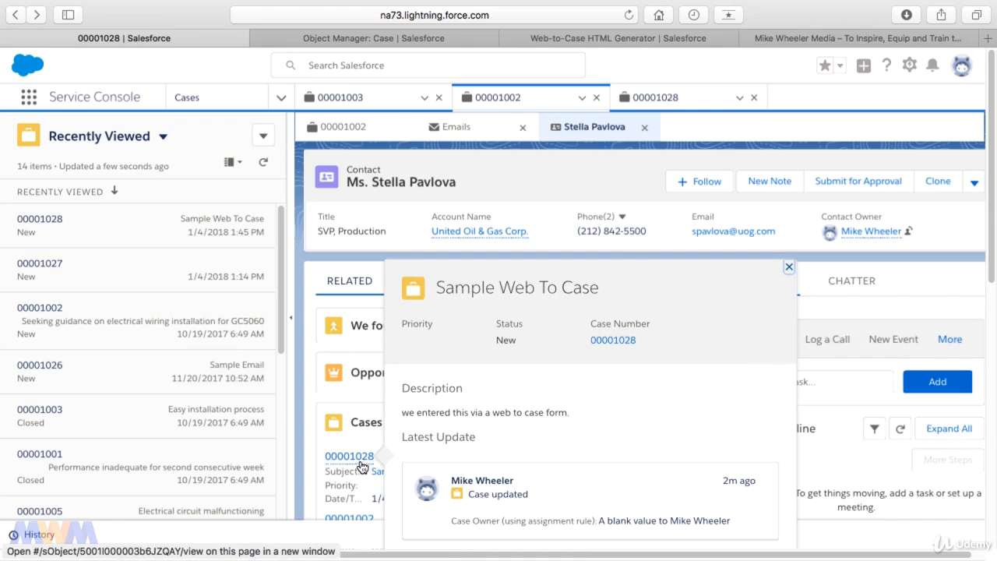
{"action": "left_click", "coordinate": [361, 460]}
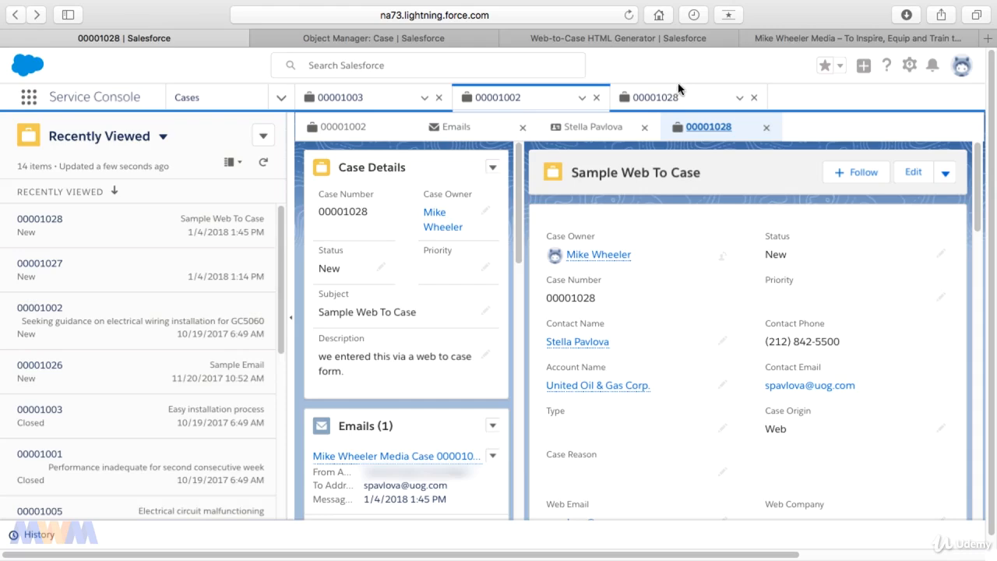
Return to the Web-to-Case HTML Generator and scroll down to the reCAPTCHA and Generate section.
{"action": "left_click", "coordinate": [629, 39]}
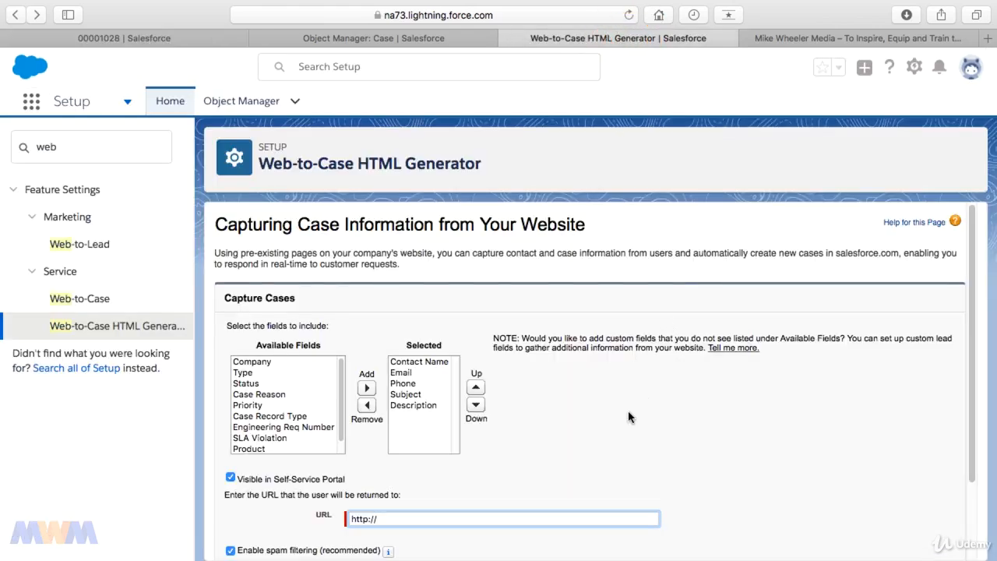
{"action": "scroll", "coordinate": [621, 409], "scroll_direction": "down", "scroll_amount": 3}
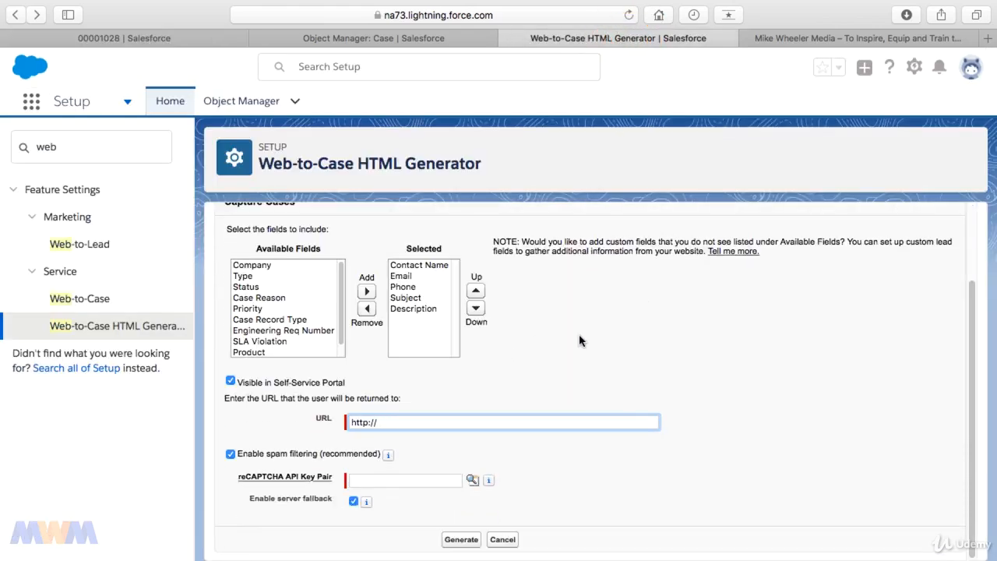